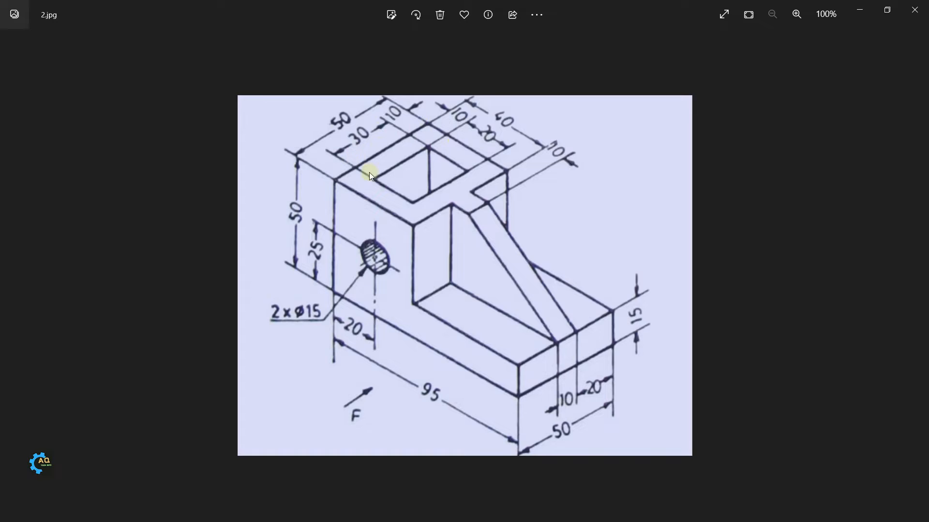
Switch from the reference drawing to AutoCAD and set the model view to SE Isometric
key("alt+Tab")
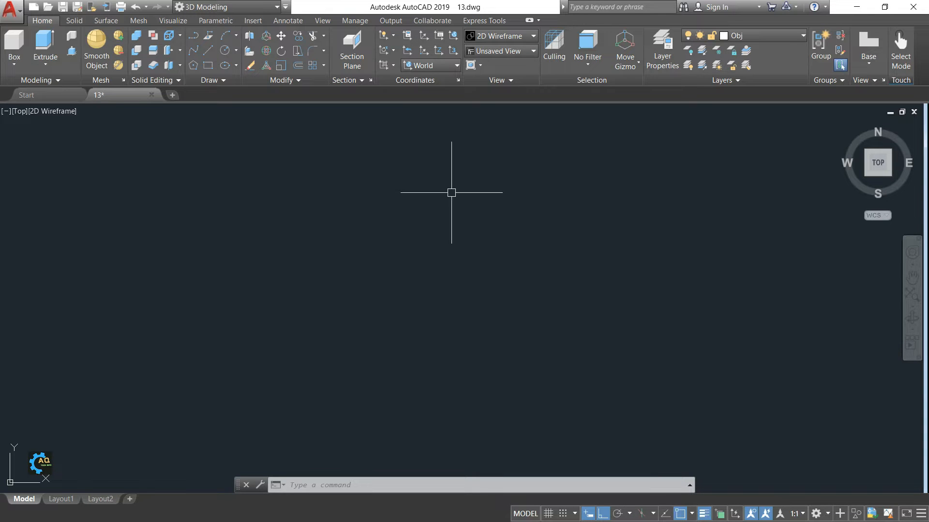
left_click(510, 52)
left_click(503, 153)
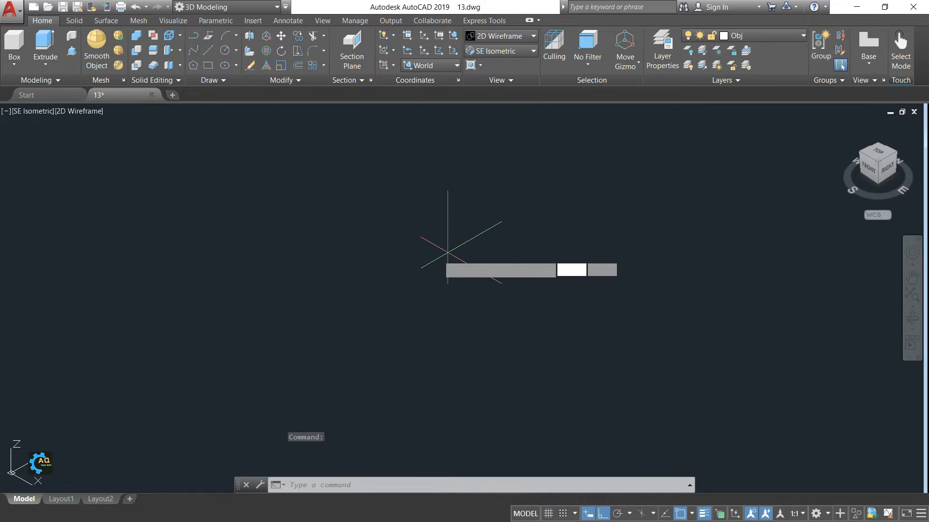
Draw a rectangle measuring 20 along X and 30 along Y in the empty model space
key("Return")
left_click(396, 232)
left_click(573, 239)
type("20")
key("Tab")
type("30")
key("Return")
scroll(573, 238, "down", 2)
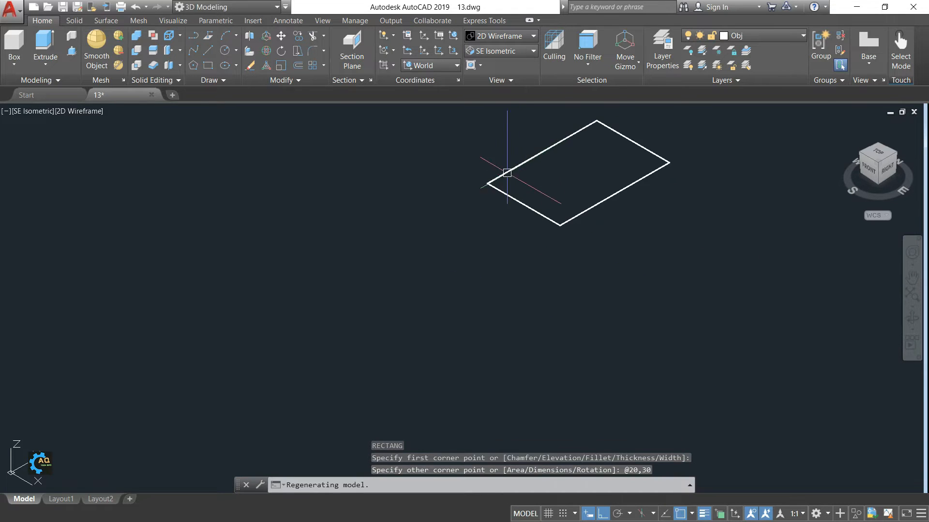
middle_click_drag(532, 227, 486, 269)
middle_click_drag(503, 222, 495, 236)
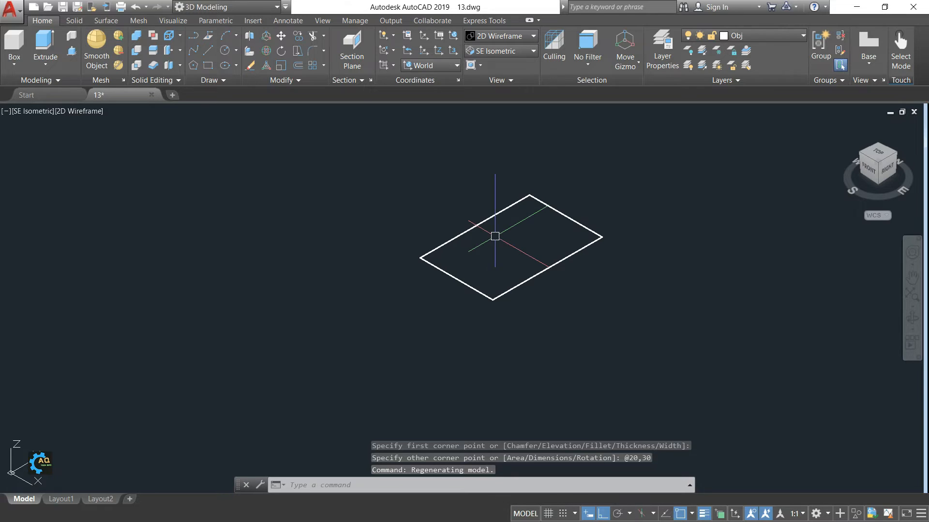
Offset the rectangle outward by 10 to form a larger concentric rectangle around it
type("o")
key("Return")
type("10")
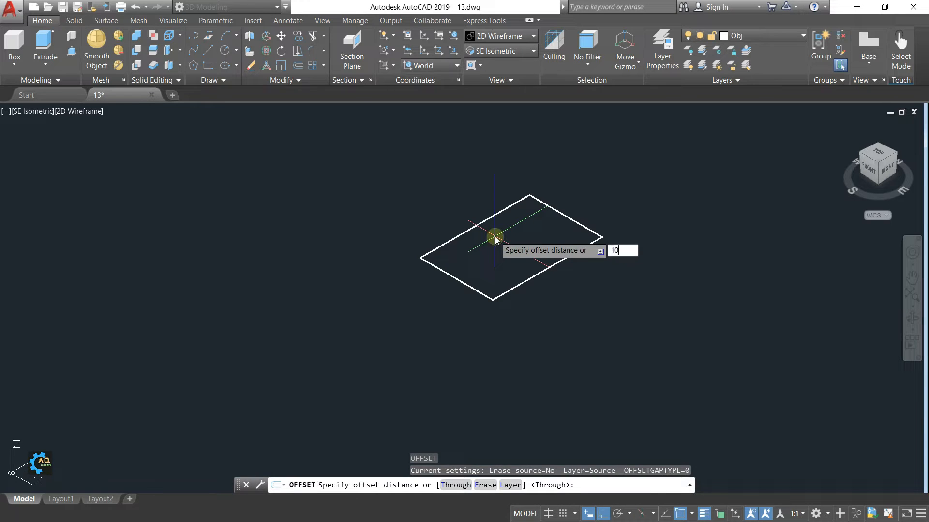
key("Return")
left_click(475, 226)
left_click(513, 242)
scroll(508, 232, "up", 3)
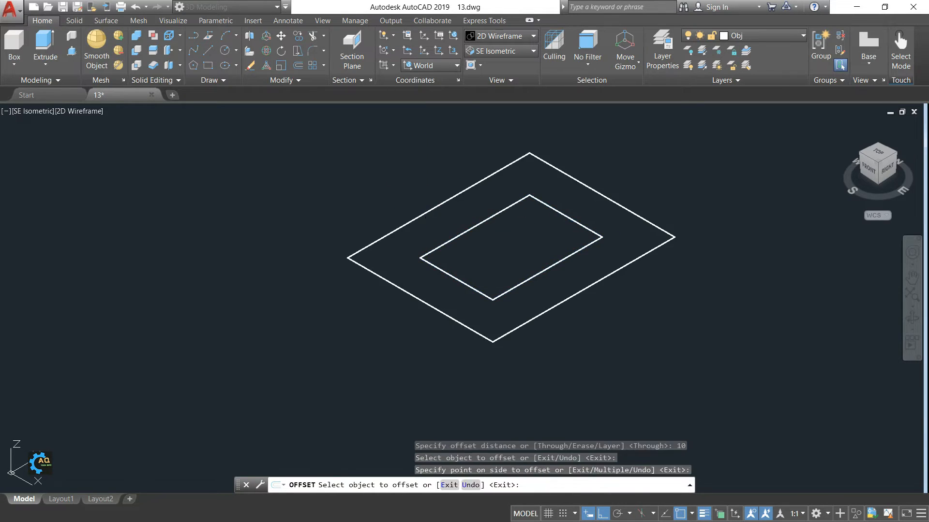
key("Escape")
middle_click_drag(353, 136, 350, 147)
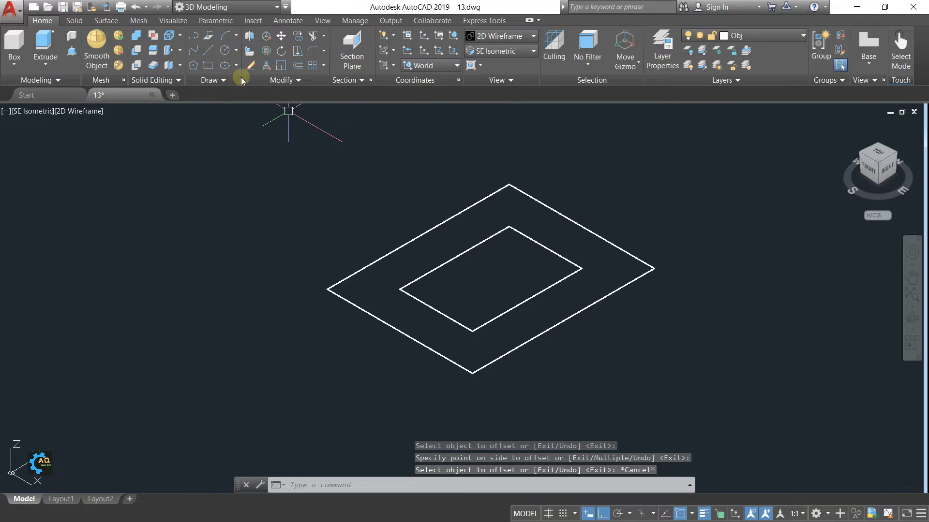
Add aligned dimensions to the long and short sides of the outer rectangle
type("d")
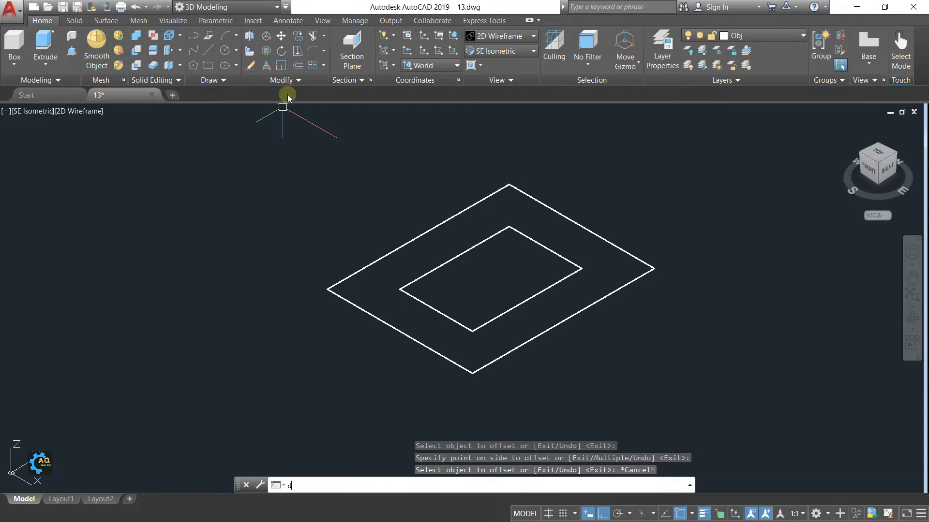
type("al")
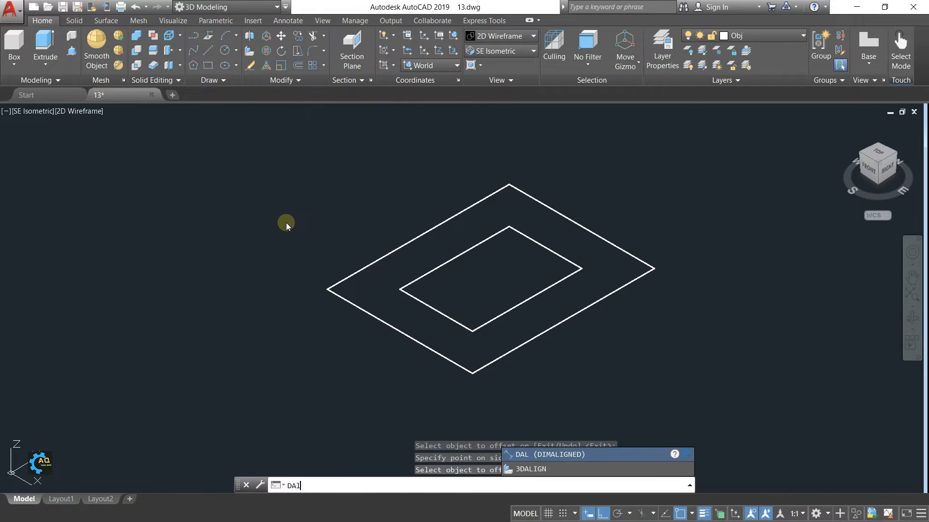
key("Return")
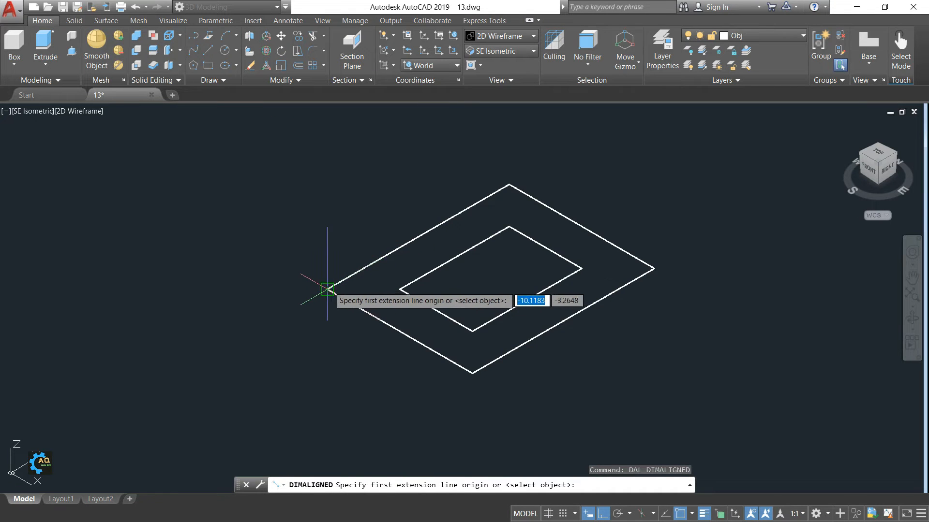
left_click(328, 289)
left_click(504, 186)
left_click(425, 151)
key("Return")
left_click(509, 184)
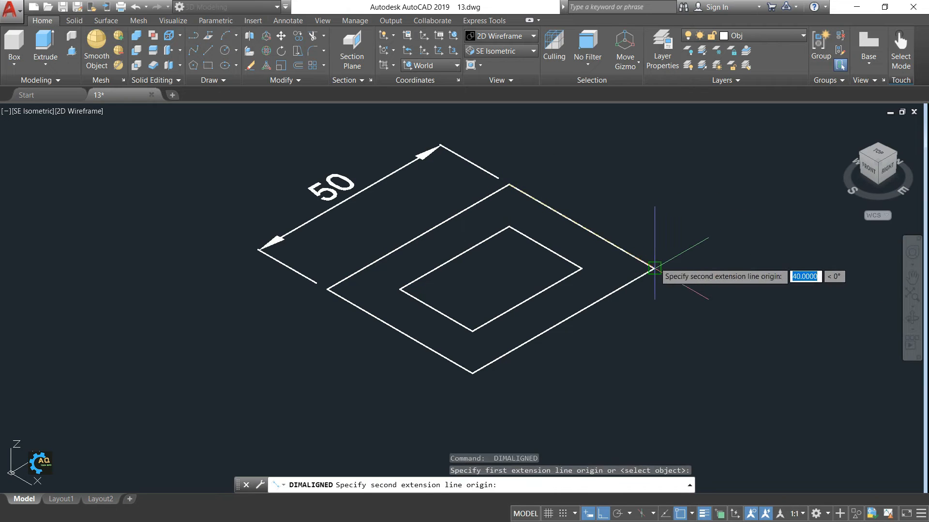
left_click(654, 268)
left_click(702, 228)
Add aligned dimensions to the short and long sides of the inner rectangle
key("Return")
left_click(509, 226)
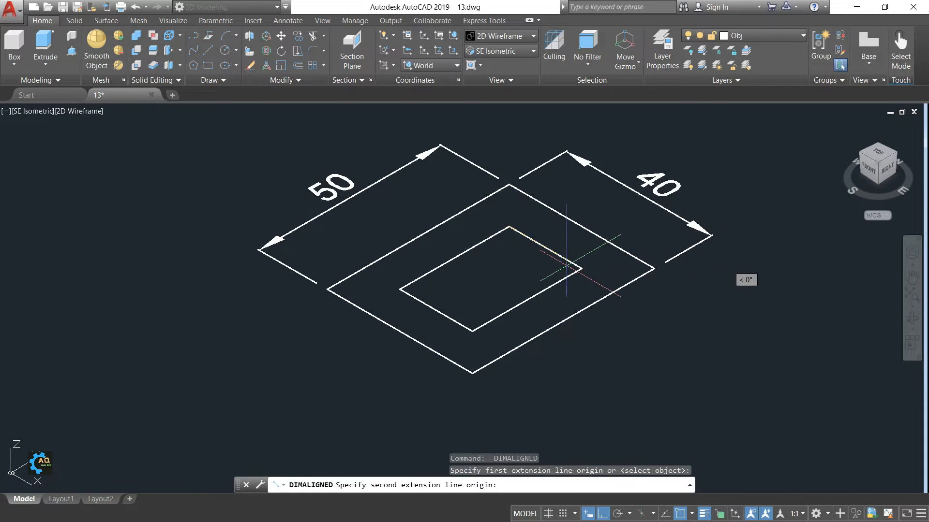
left_click(581, 268)
left_click(618, 228)
key("Return")
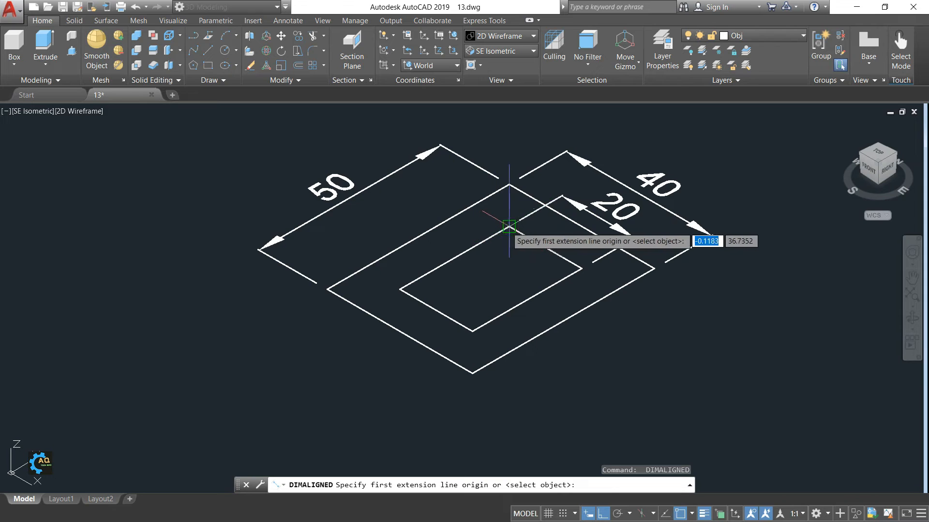
left_click(508, 226)
left_click(400, 289)
left_click(369, 260)
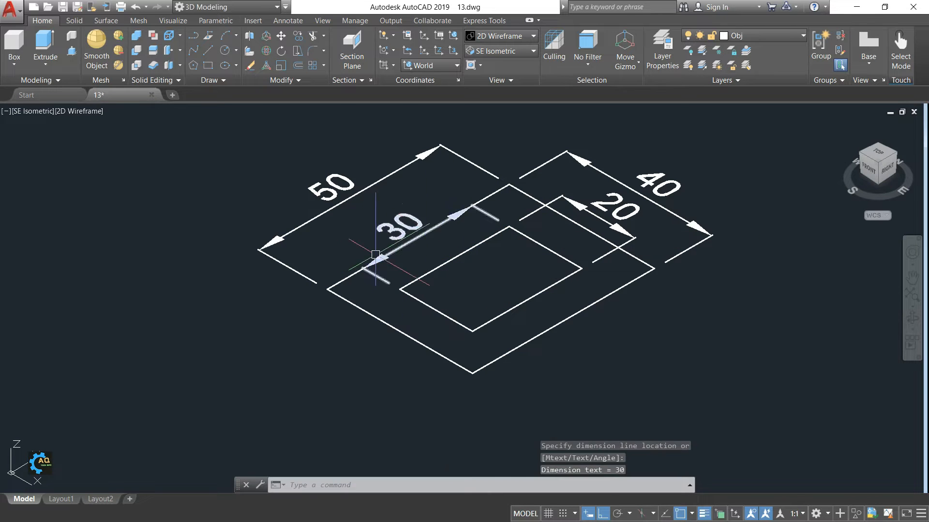
key("Escape")
Delete all four aligned dimensions from the two rectangles
left_click(437, 226)
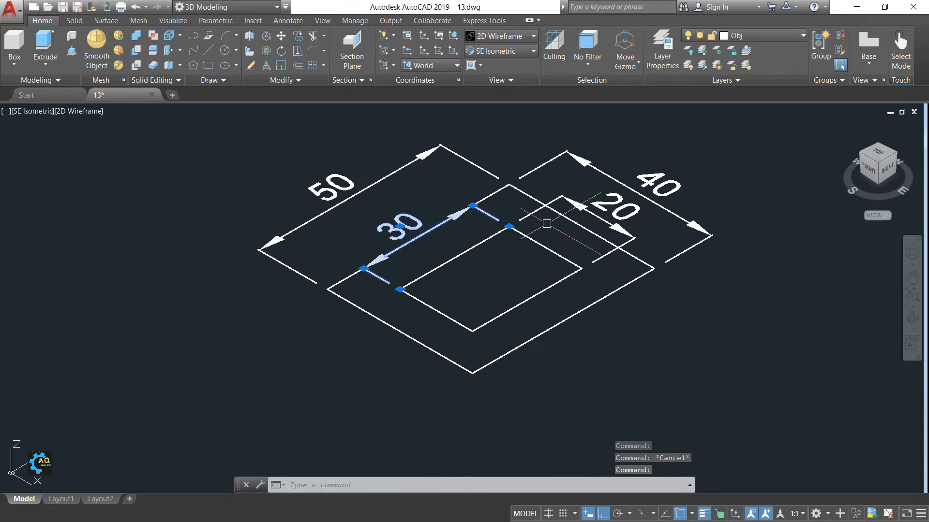
key("Delete")
left_click(601, 221)
key("Delete")
left_click(644, 197)
key("Delete")
left_click(468, 164)
key("Delete")
middle_click_drag(497, 238, 504, 218)
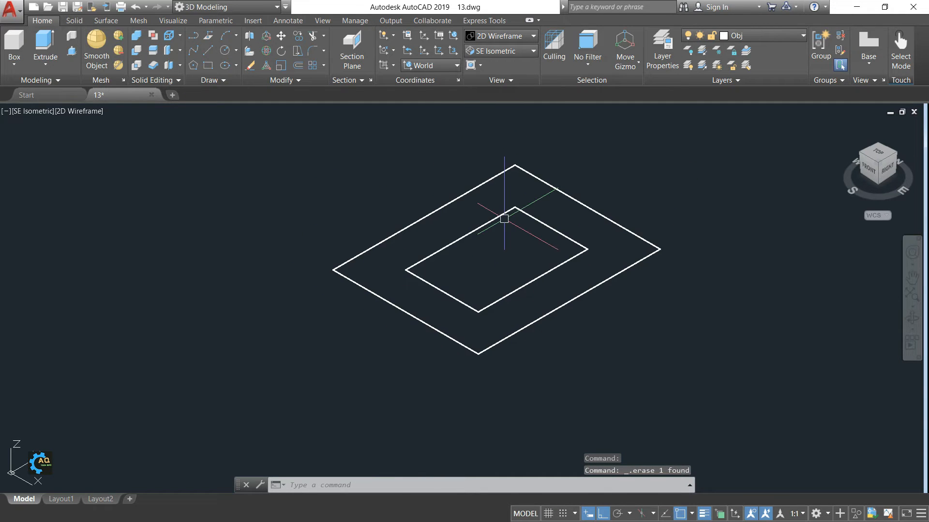
Use Presspull to raise the area between the inner and outer rectangles to a height of 50
key("alt+Tab")
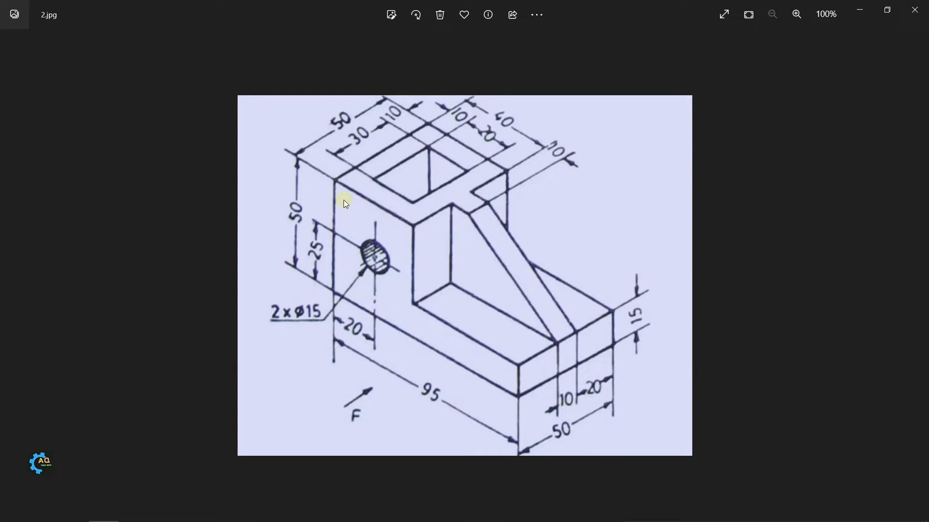
key("alt+Tab")
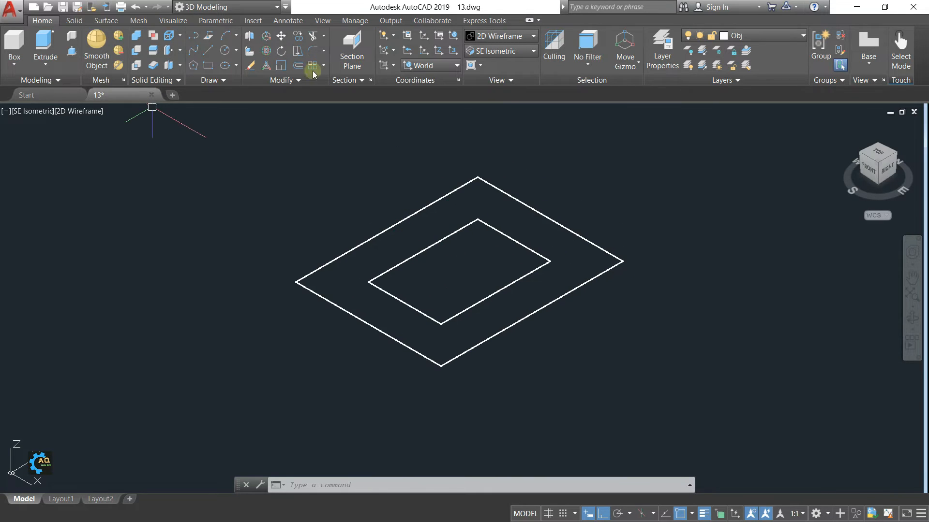
left_click(72, 57)
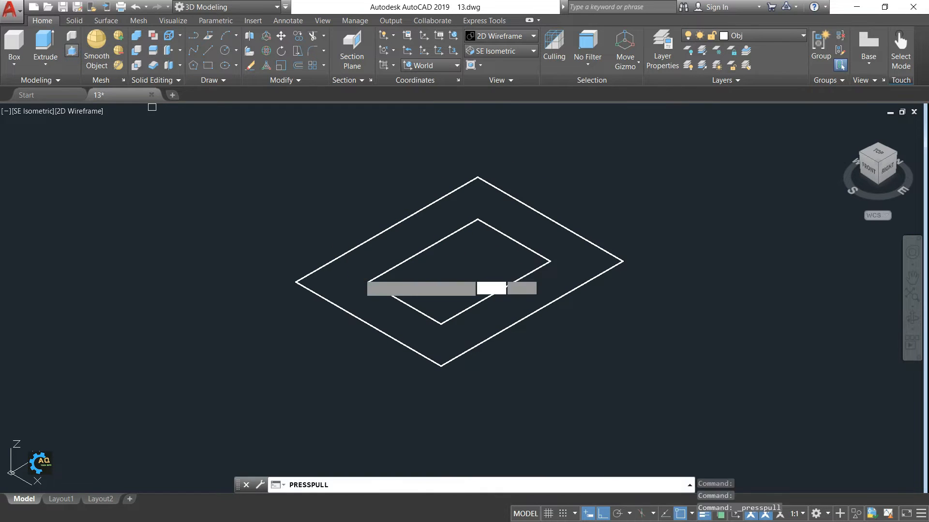
left_click(350, 272)
type("50")
key("Return")
key("Return")
scroll(504, 280, "up", 2)
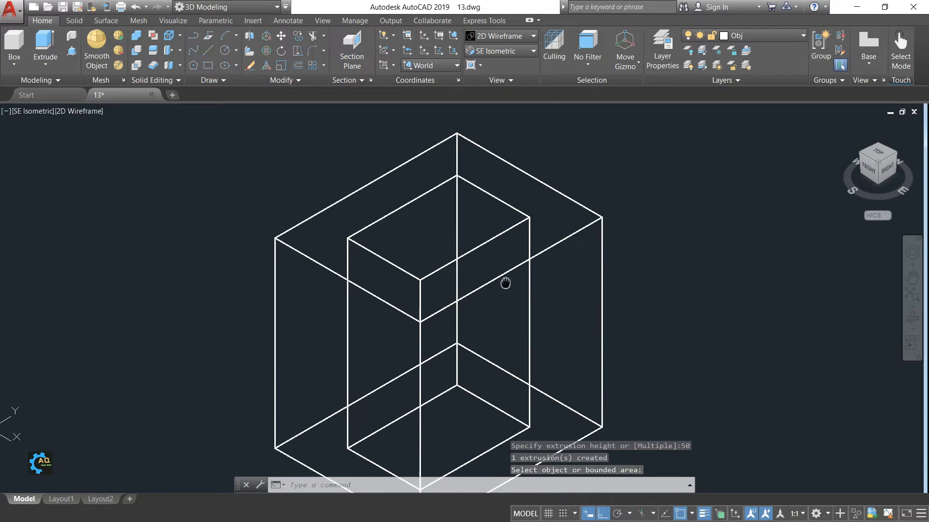
Set the visual style of the model view to Shaded
left_click(501, 36)
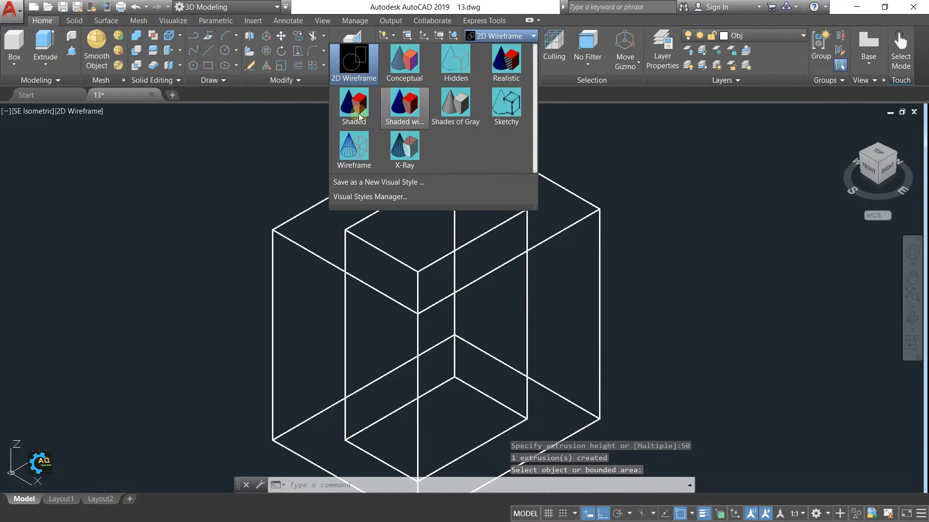
left_click(354, 108)
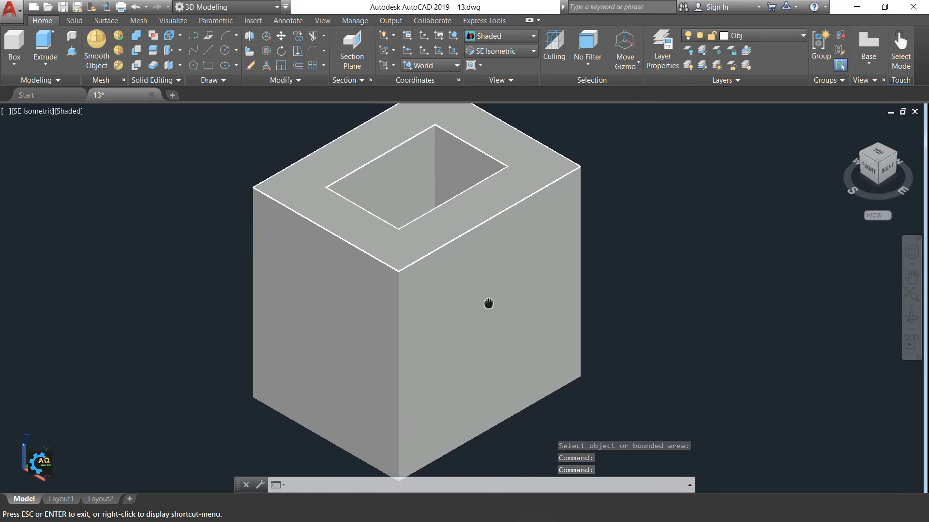
scroll(487, 304, "down", 3)
middle_click_drag(609, 290, 523, 278)
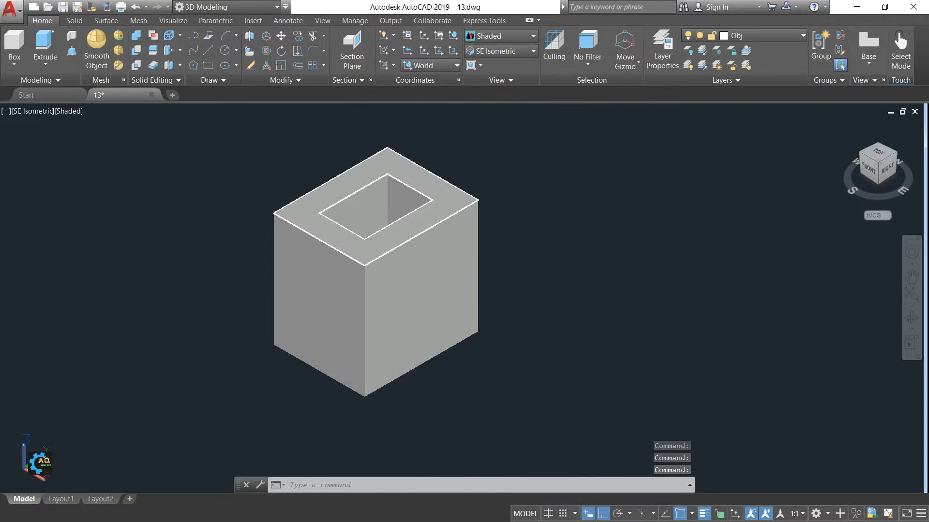
Create a base box 55 long, 50 wide and 15 high, starting from the hollow block's front bottom corner
key("alt+Tab")
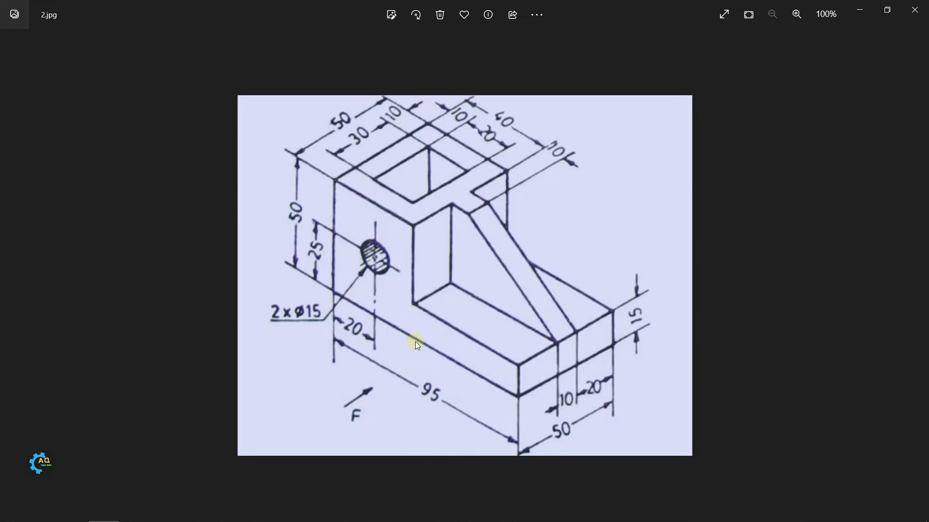
key("alt+Tab")
middle_click_drag(508, 310, 512, 290)
key("alt+Tab")
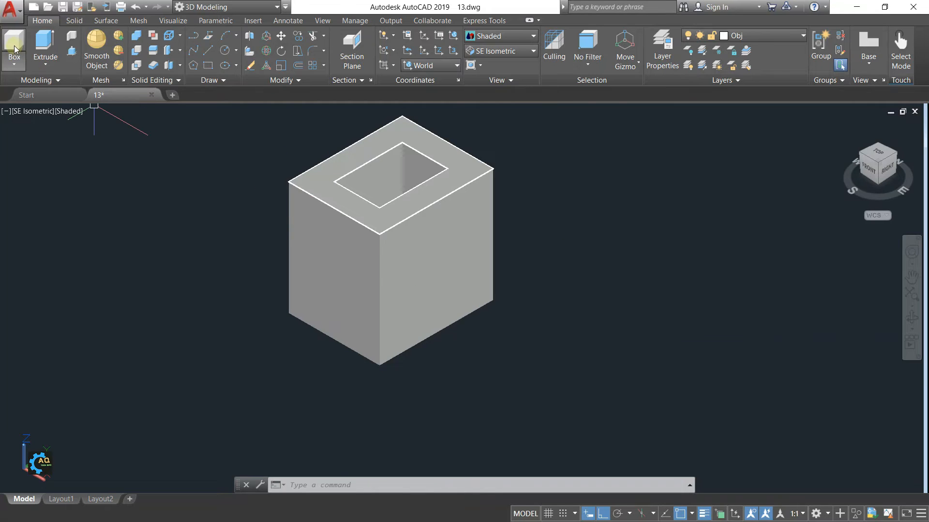
left_click(14, 46)
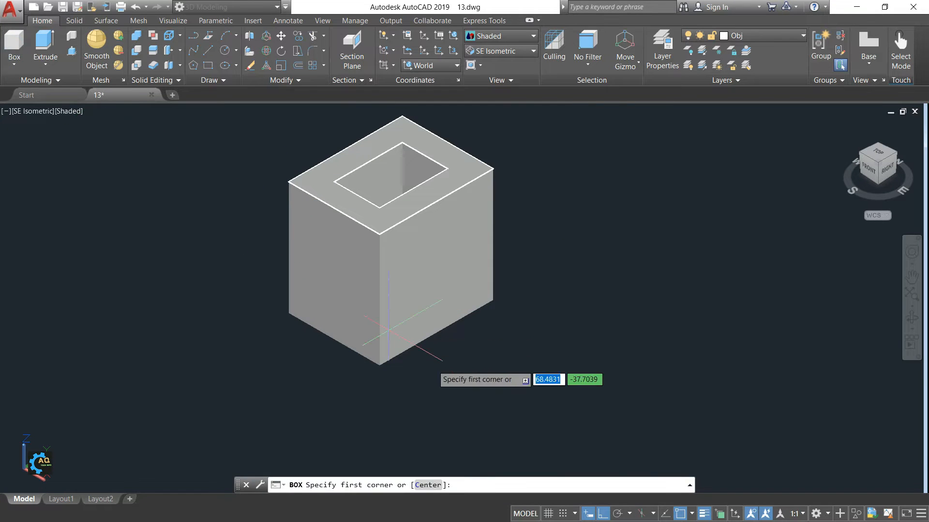
left_click(380, 365)
middle_click_drag(564, 373, 565, 311)
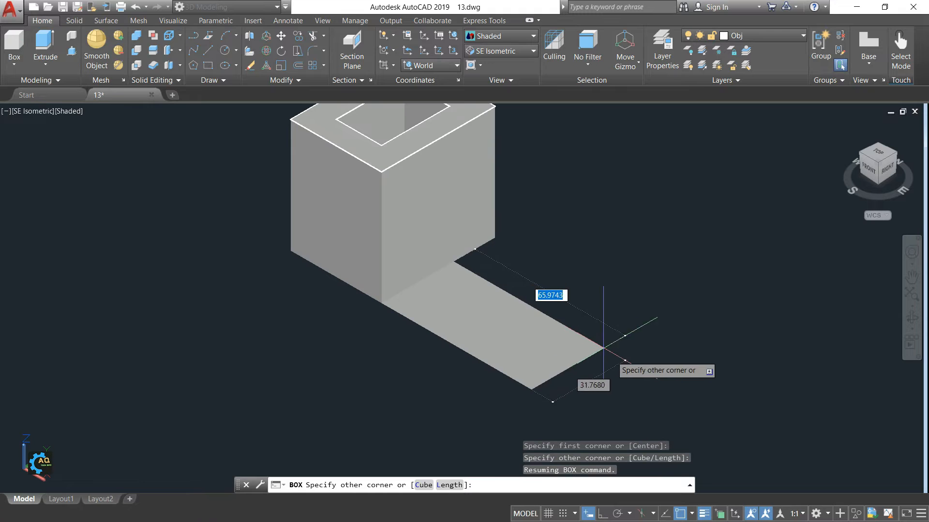
type("55")
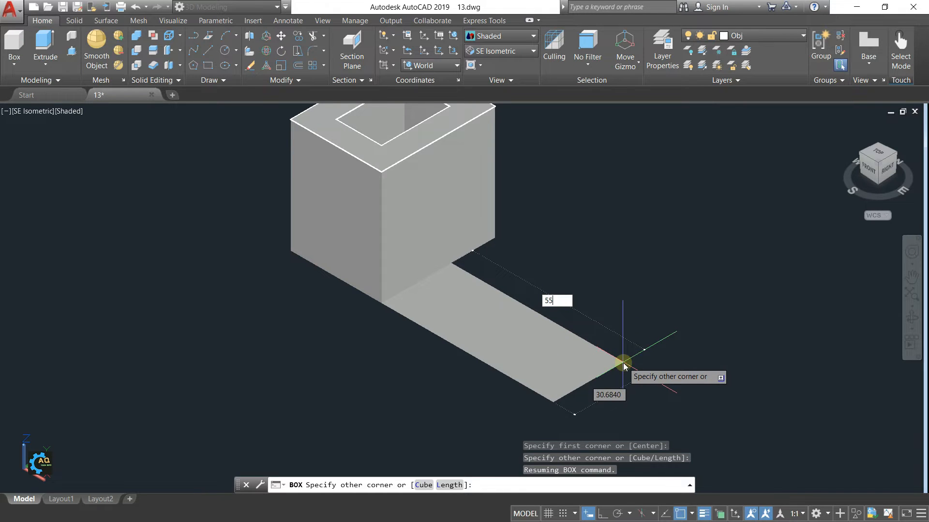
key("Tab")
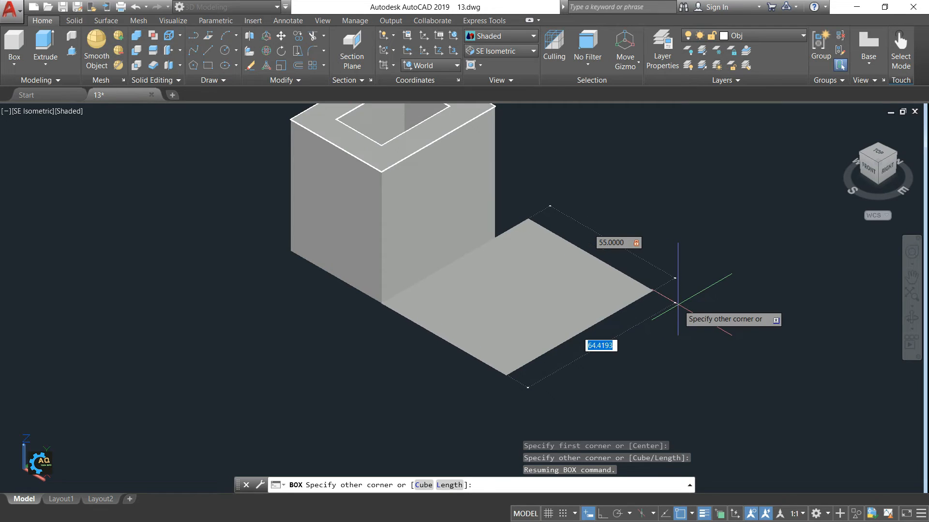
type("50")
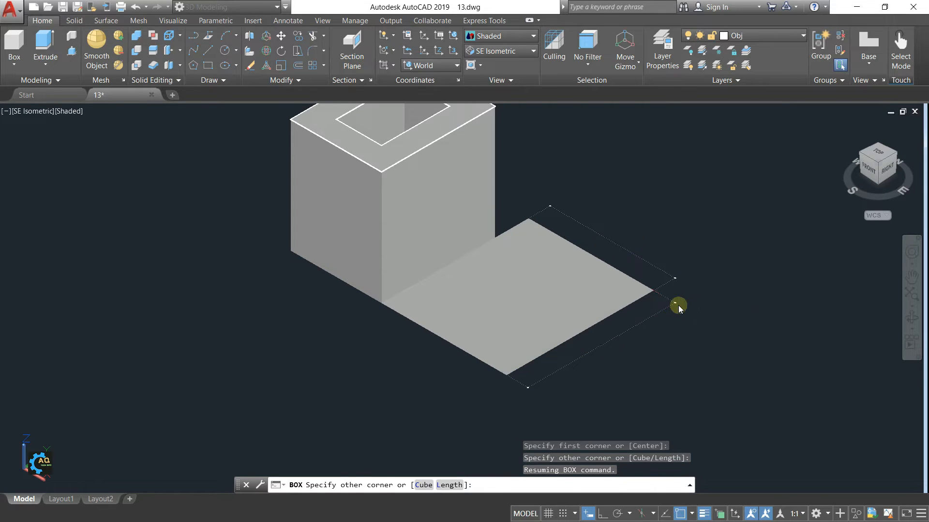
key("Return")
type("15")
key("Return")
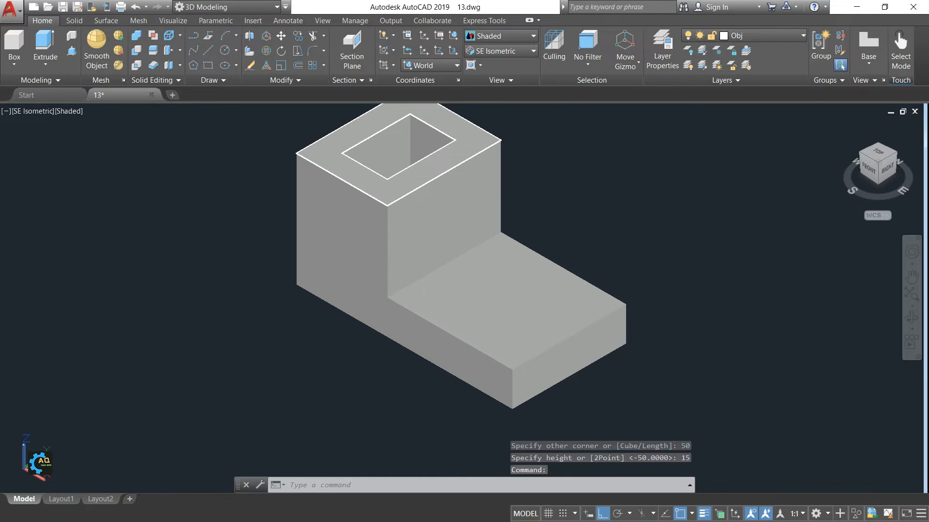
key("Escape")
key("alt+Tab")
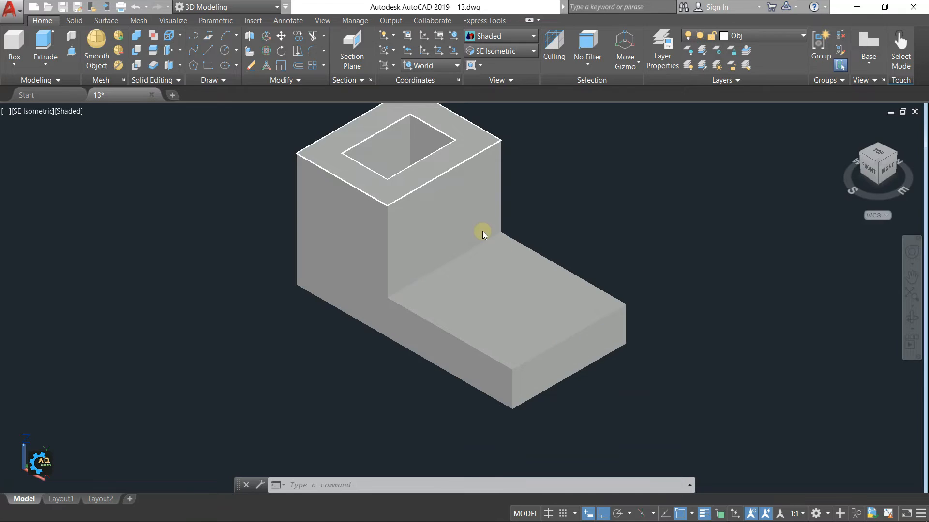
middle_click_drag(228, 215, 224, 224)
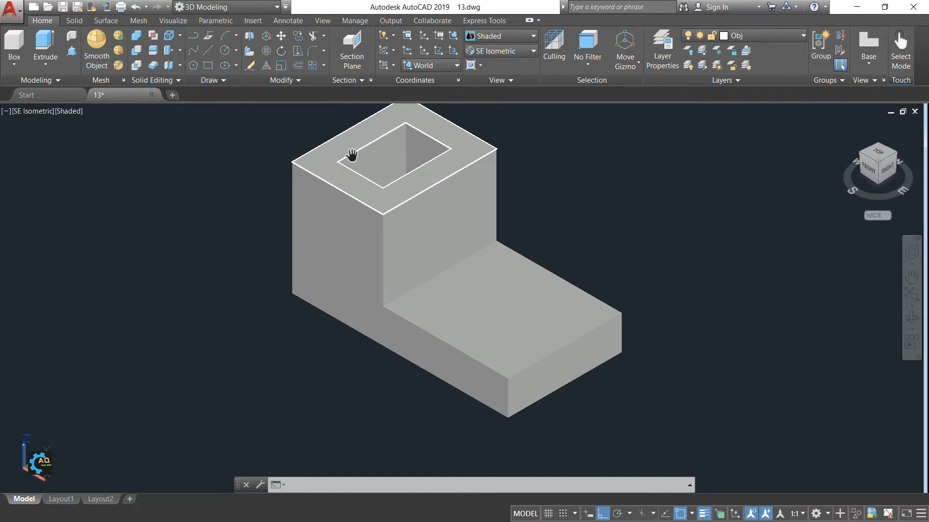
middle_click_drag(627, 226, 585, 254)
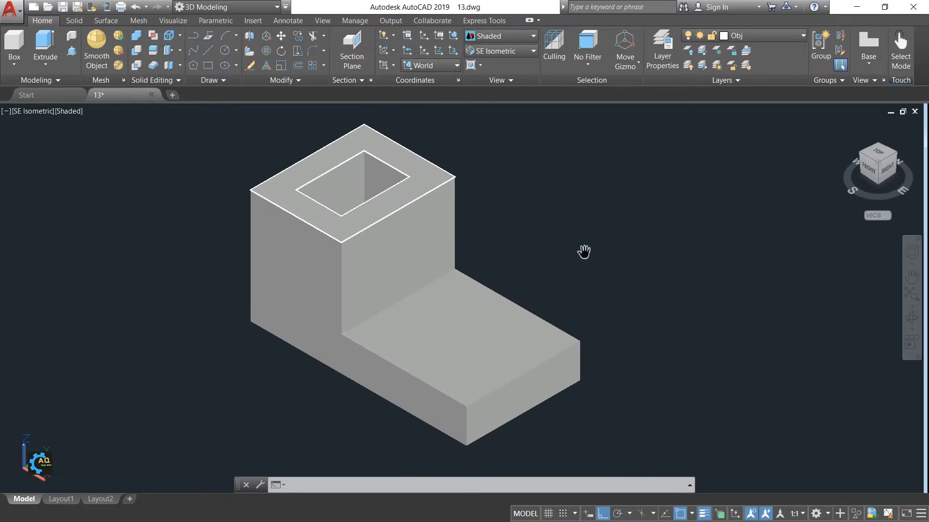
type("l")
key("Return")
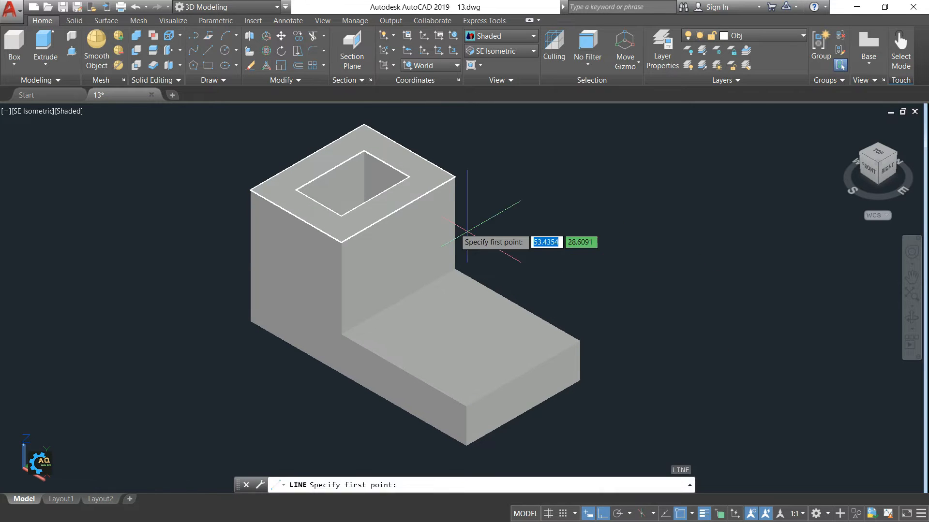
left_click(398, 209)
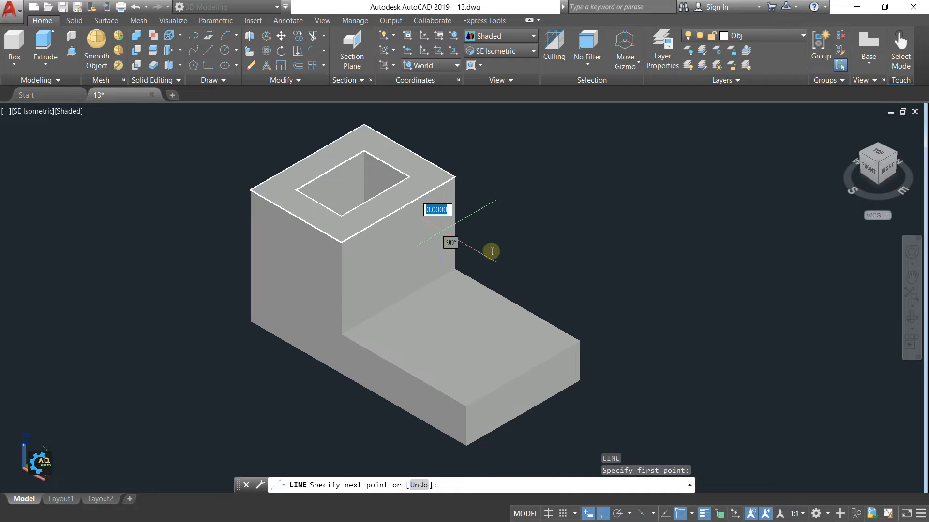
left_click(554, 279)
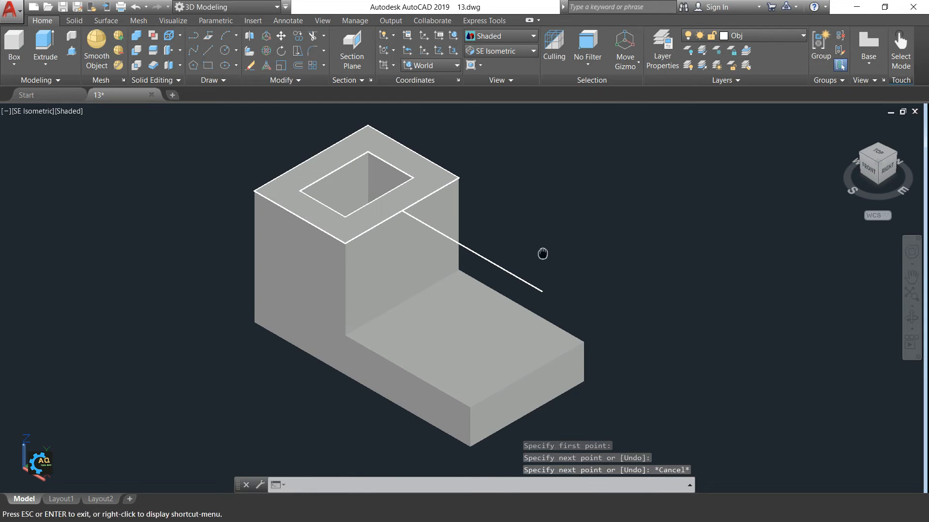
key("Escape")
left_click(525, 280)
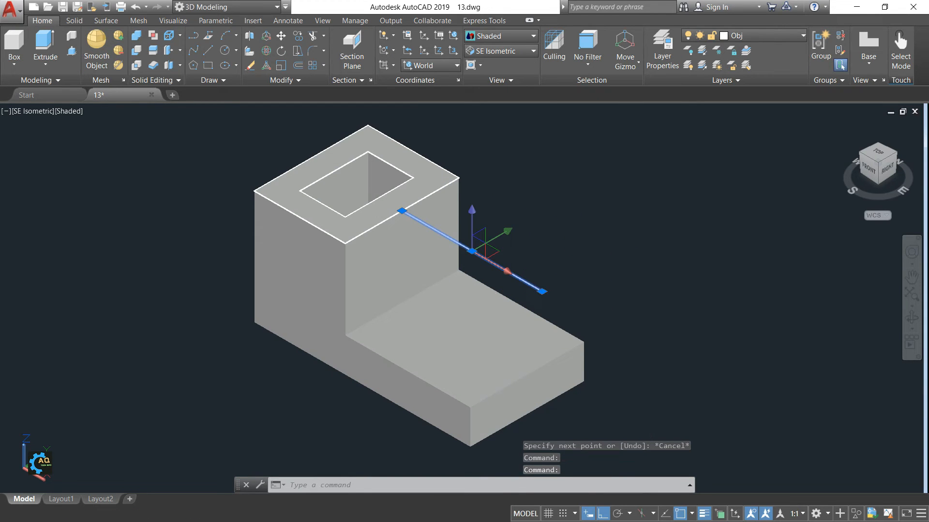
key("Delete")
Draw a line 10 long outward from the midpoint of the hollow block's top edge on the base side
type("l")
key("Return")
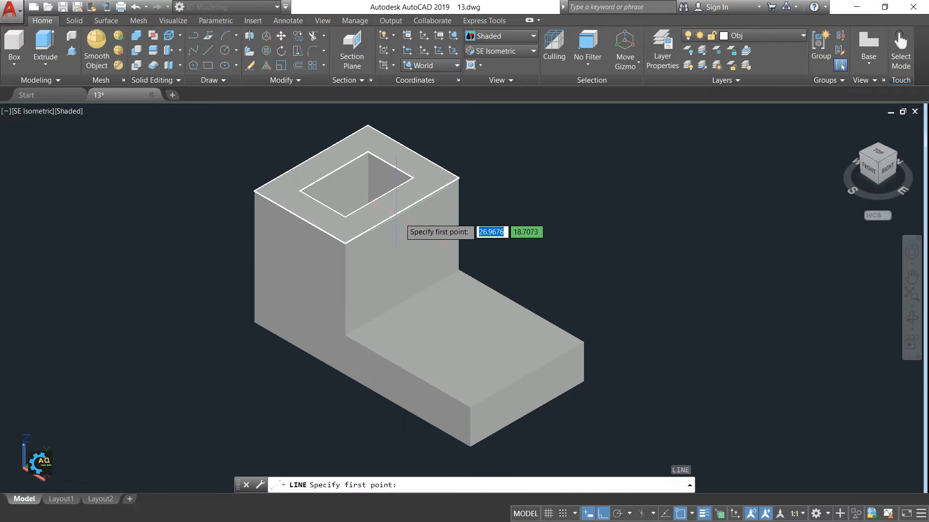
left_click(401, 211)
type("10")
key("Return")
key("Escape")
Draw the rib's sloping line from the free end of the 10-long line to the midpoint of the base's far top edge
middle_click_drag(477, 225, 481, 228)
type("l")
key("Return")
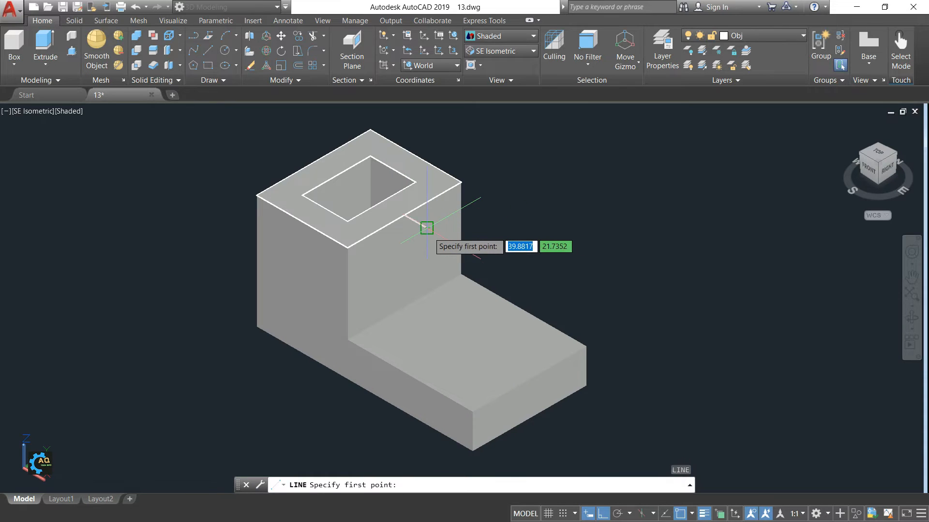
left_click(426, 227)
left_click(529, 378)
key("Escape")
middle_click_drag(658, 318, 680, 297)
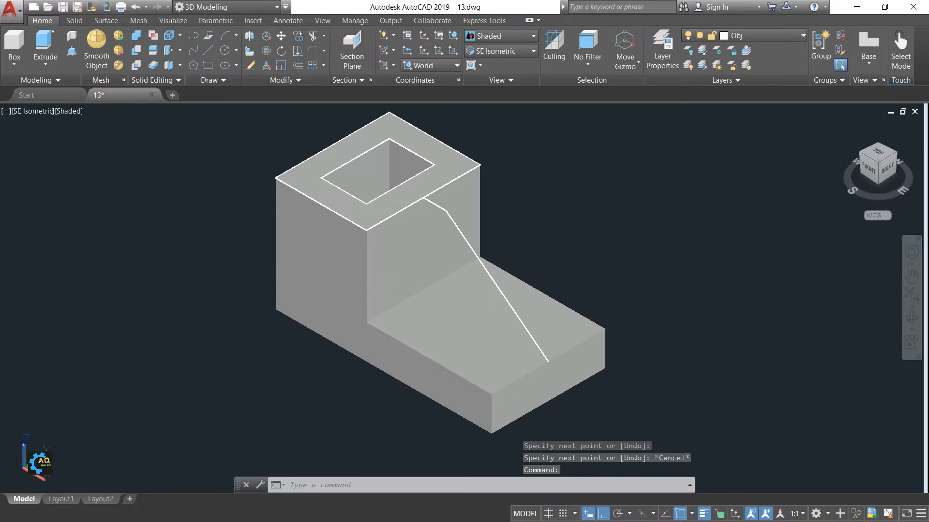
Close the rib outline with a line along the base top to the block and a vertical line up to the block's top edge midpoint
key("alt+Tab")
key("alt+Tab")
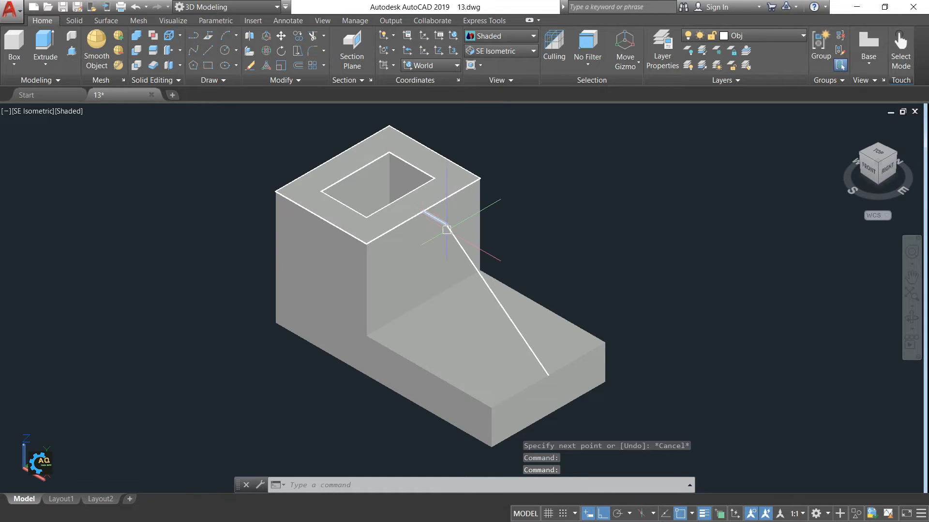
key("Return")
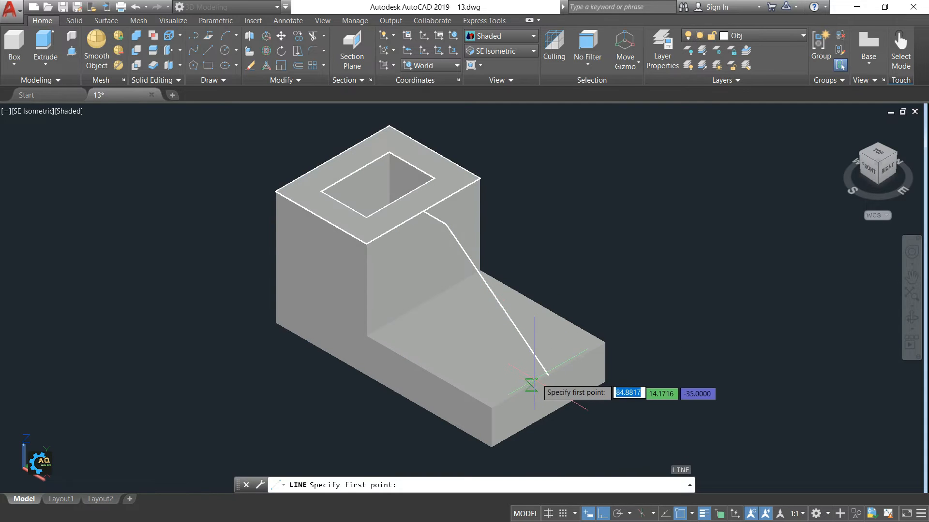
left_click(548, 375)
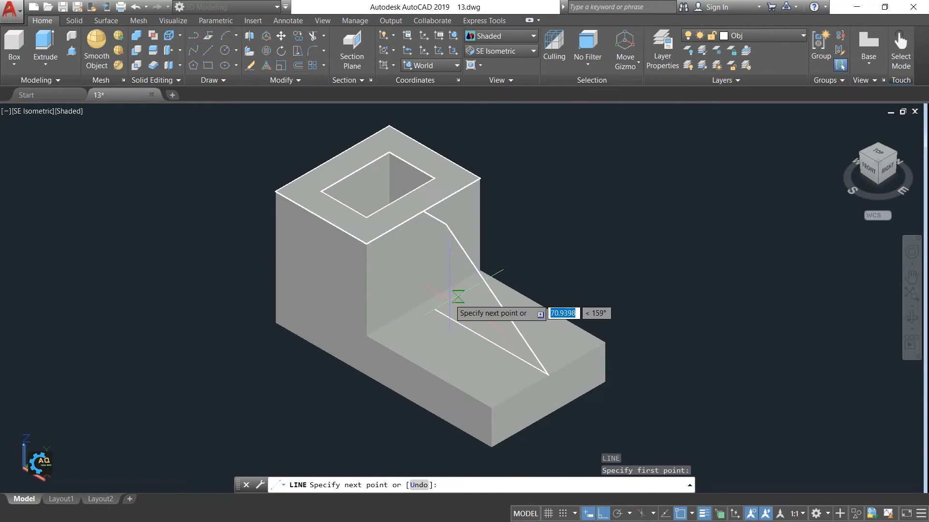
left_click(423, 304)
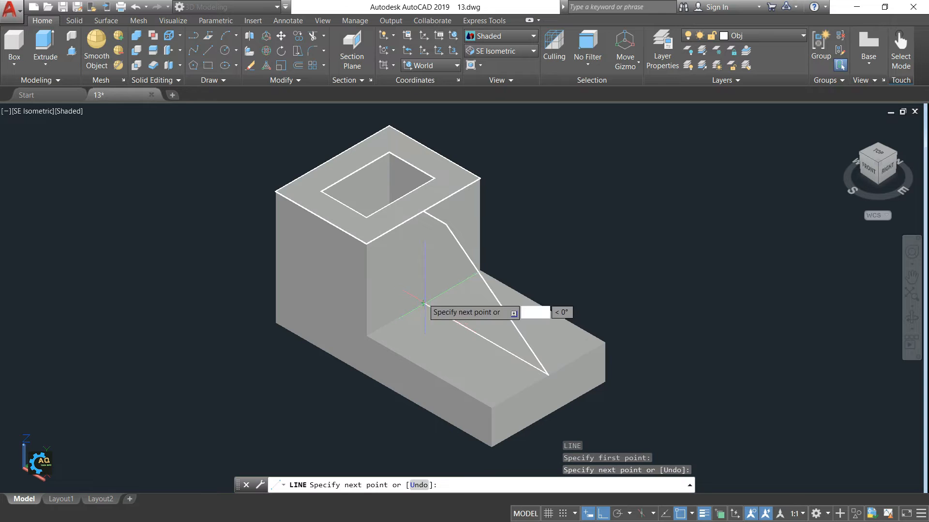
left_click(423, 212)
key("Escape")
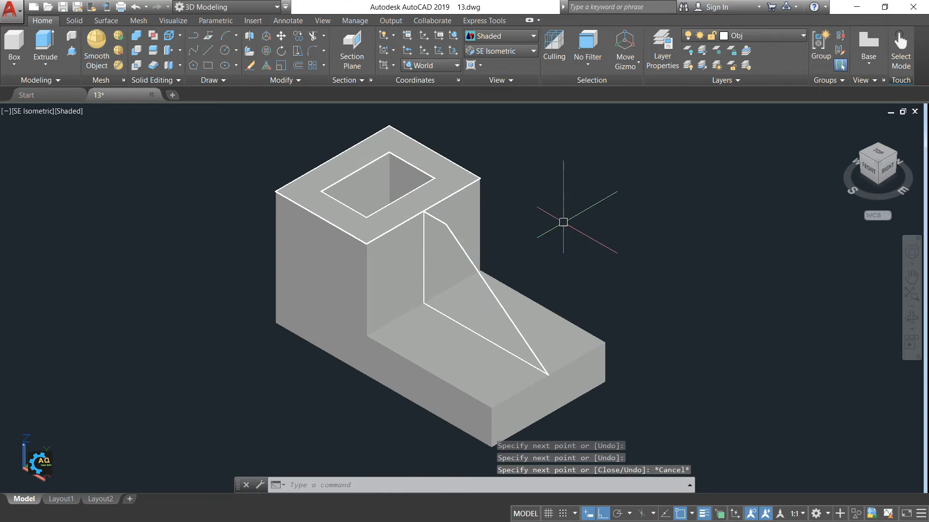
middle_click_drag(561, 230, 565, 224)
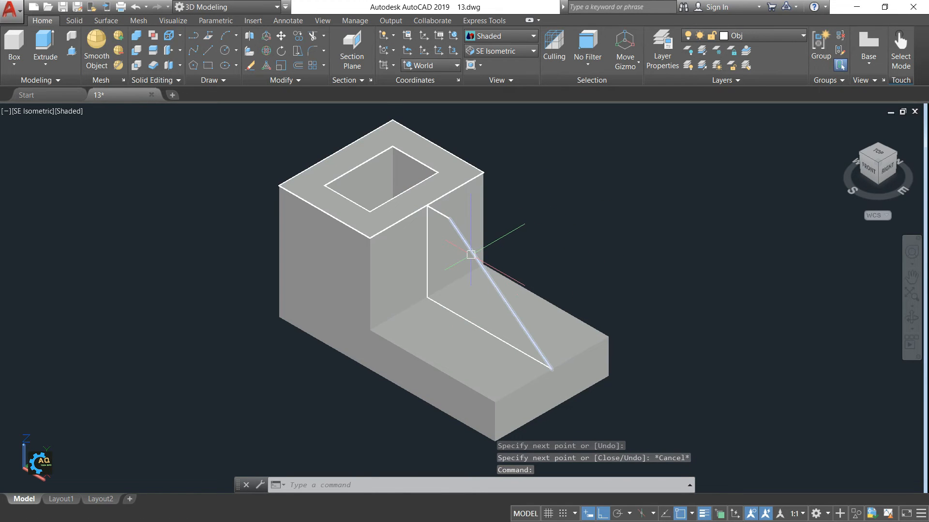
Join the four rib outline lines into one polyline, using selection cycling to pick the line lying against the block
left_click(71, 50)
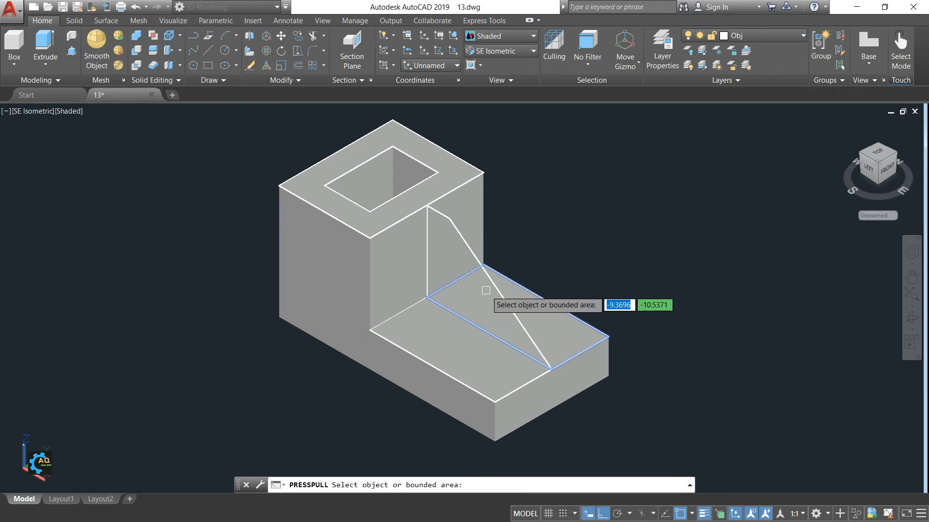
key("Escape")
left_click(487, 275)
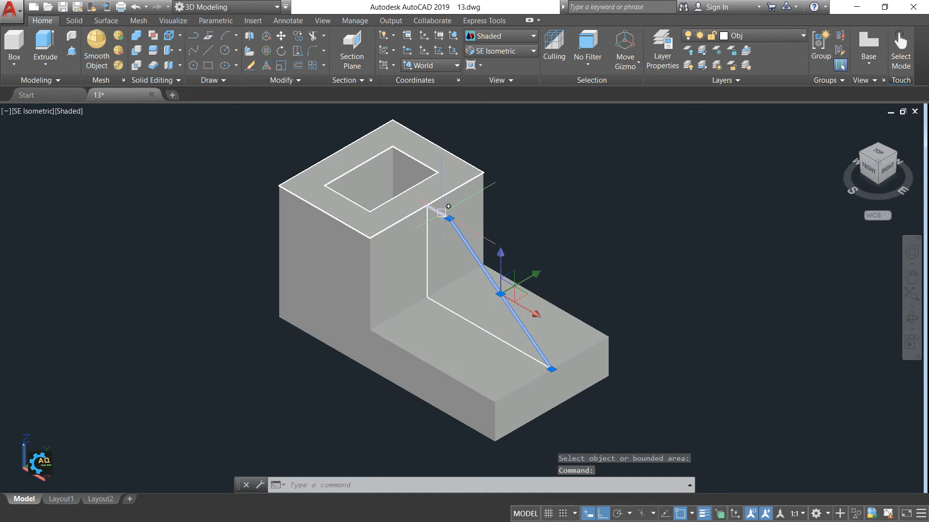
left_click(438, 225)
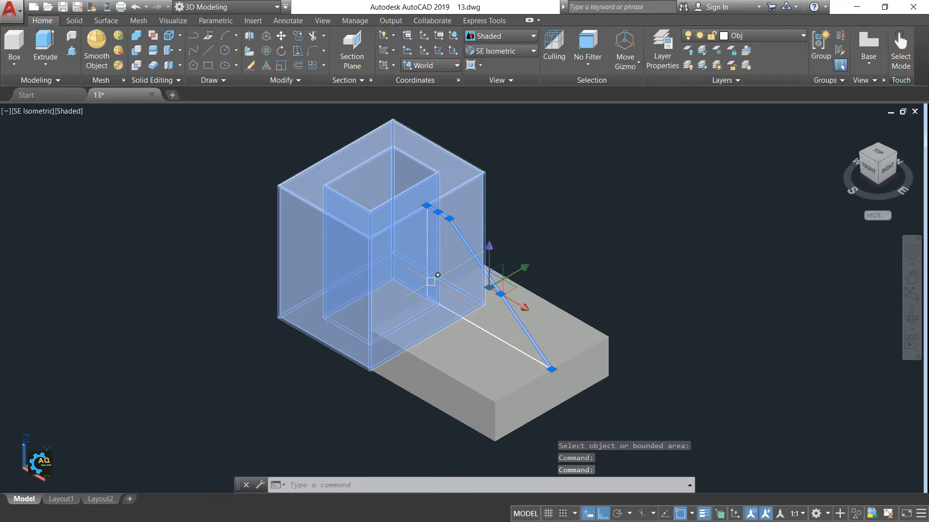
key("ctrl+w")
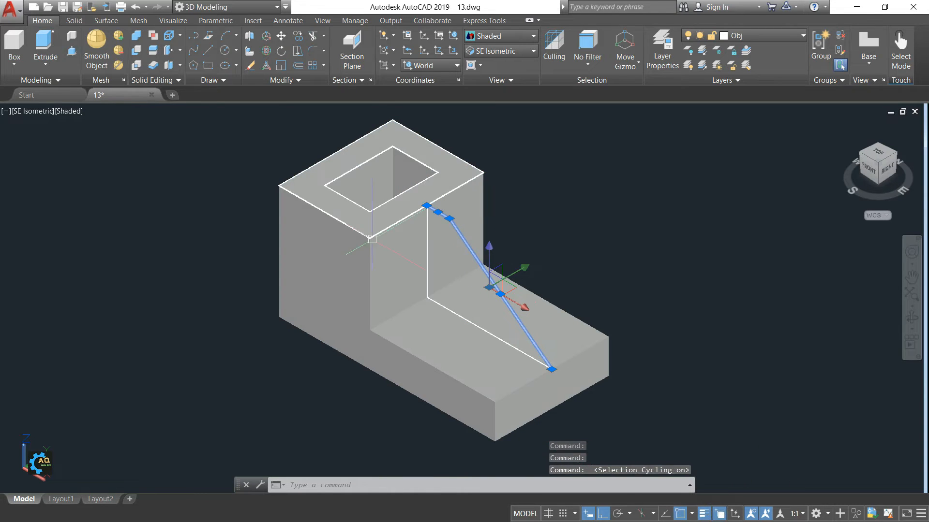
left_click(426, 242)
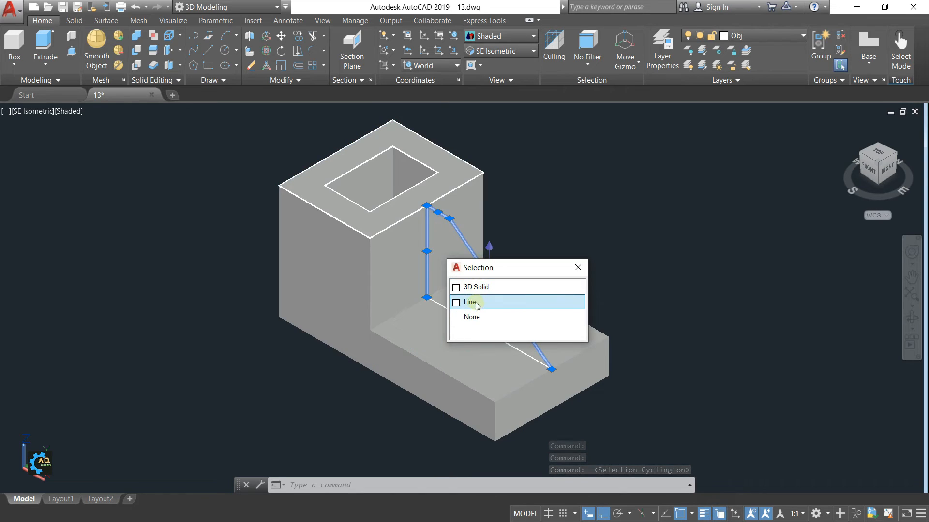
left_click(466, 302)
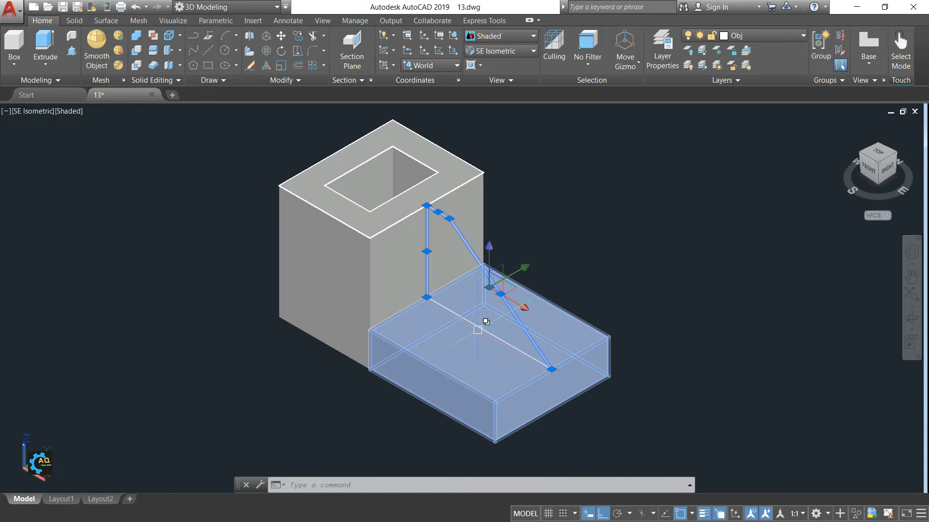
left_click(487, 321)
left_click(532, 387)
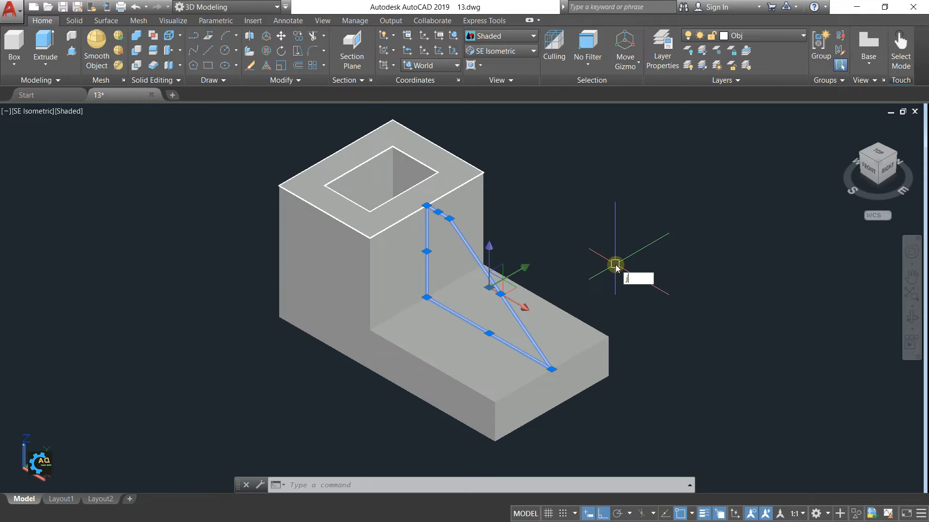
key("Return")
left_click(489, 278)
key("Escape")
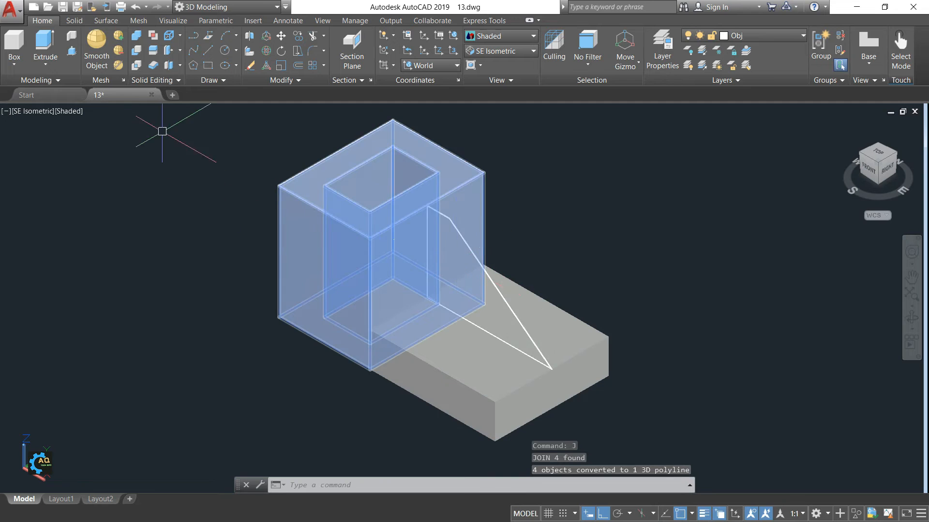
key("Escape")
Turn selection cycling off and move the rib polyline off the bracket into the empty space beside it
middle_click_drag(187, 151, 173, 180)
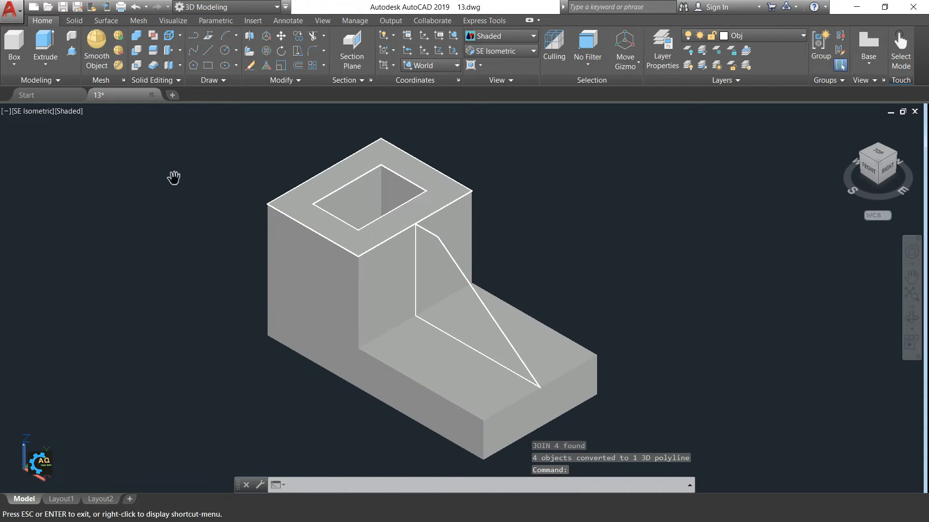
middle_click_drag(509, 230, 506, 232)
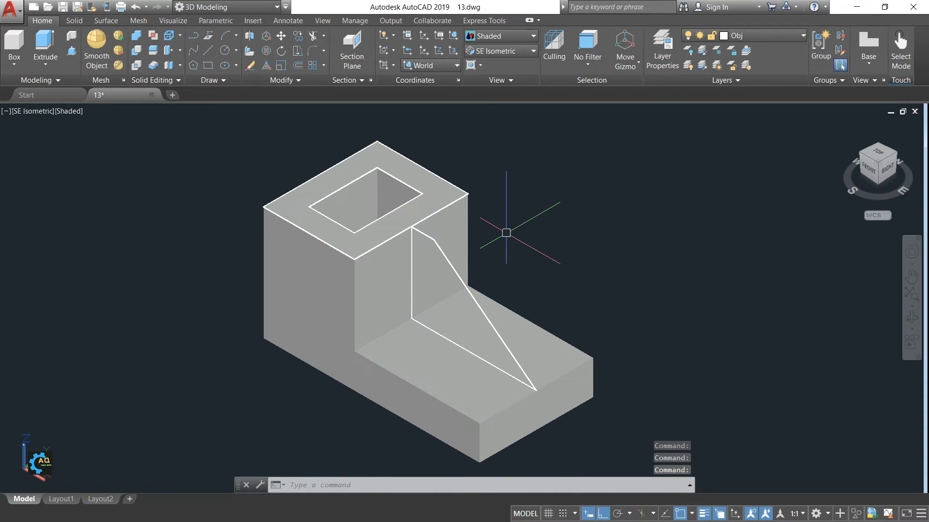
type("m")
key("Return")
left_click(455, 269)
left_click(541, 260)
key("Escape")
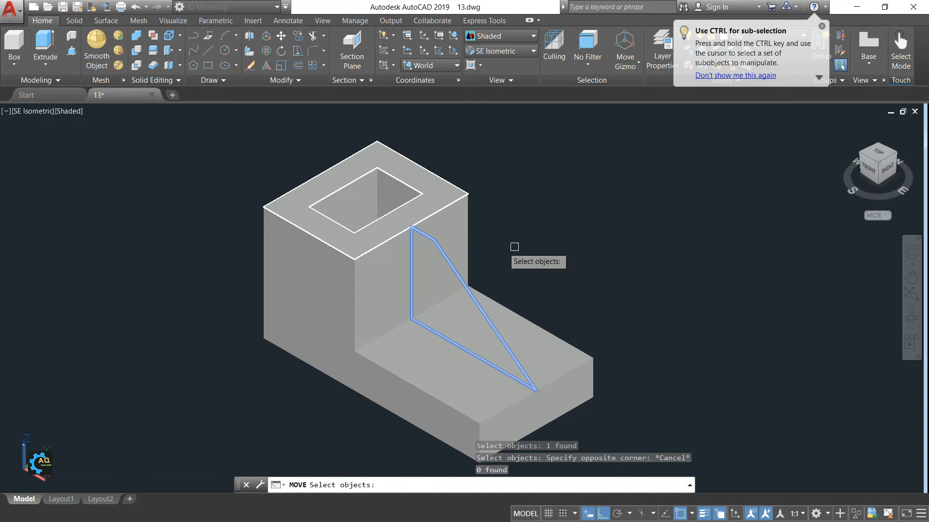
left_click(442, 249)
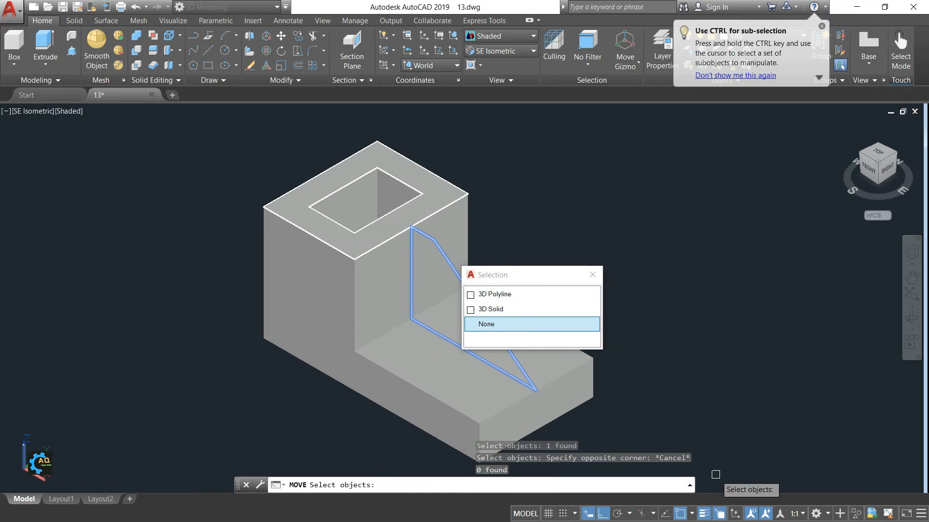
left_click(719, 516)
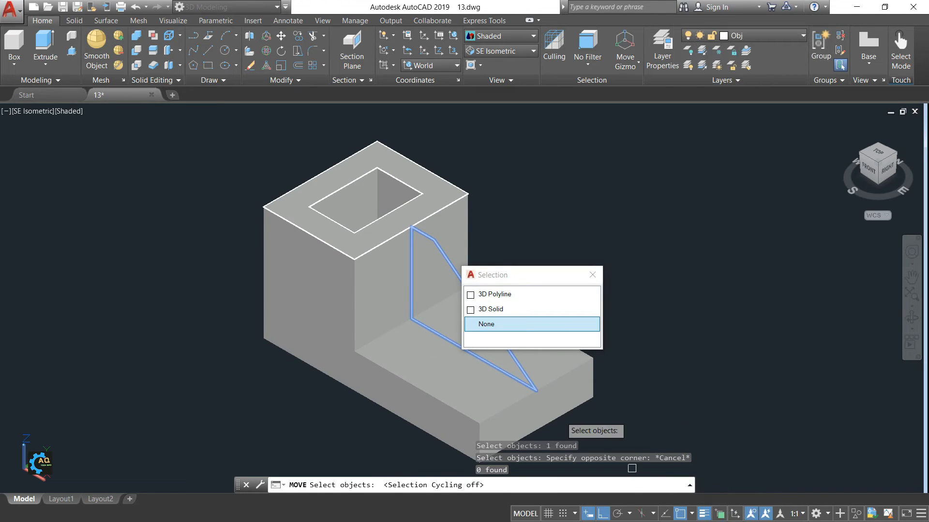
left_click(592, 275)
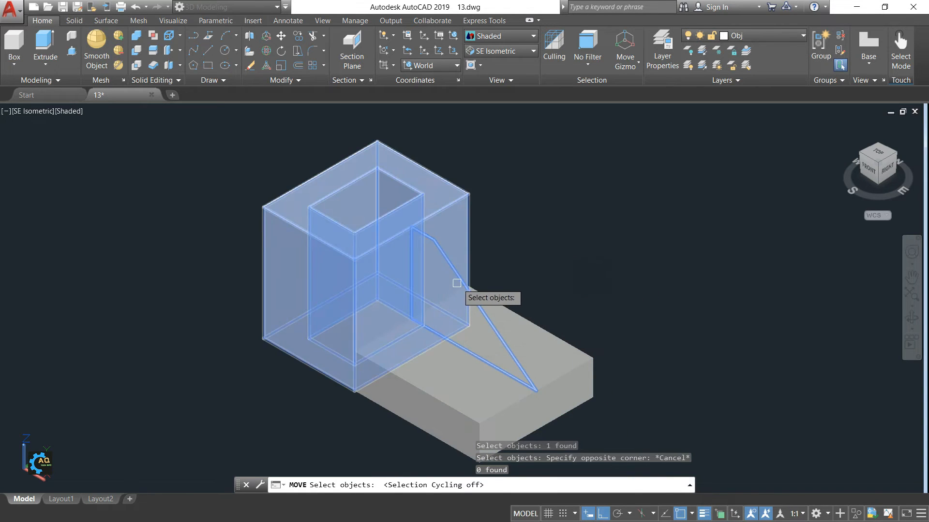
key("Return")
left_click(467, 295)
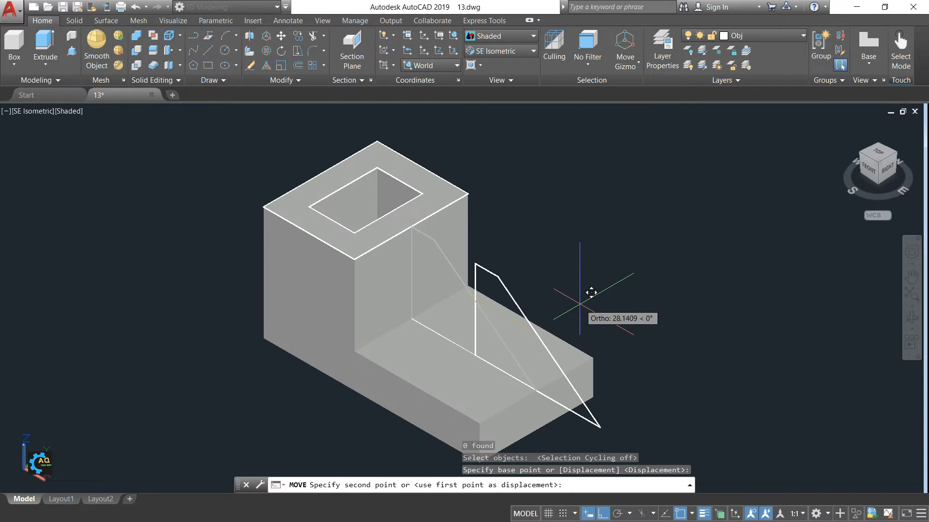
left_click(665, 209)
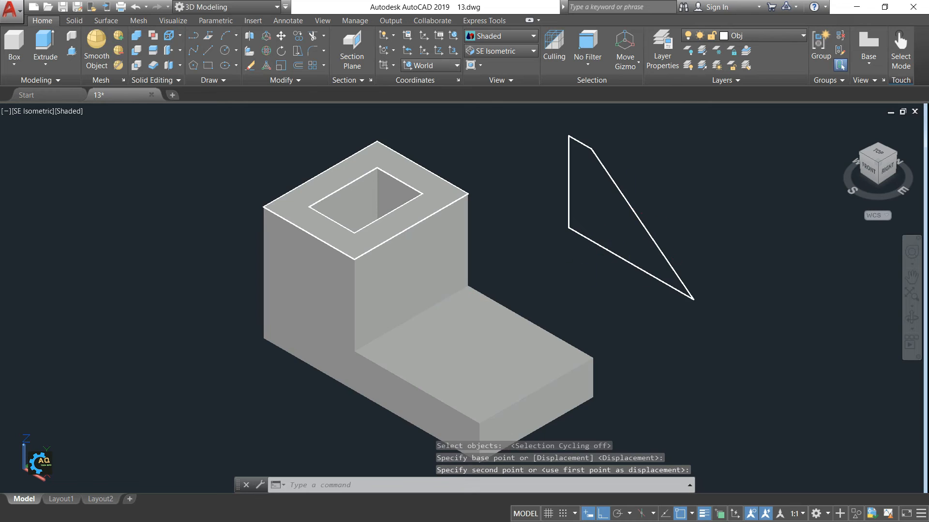
Check the rib thickness in the reference image 2.jpg and return to the model
middle_click_drag(590, 254, 549, 270)
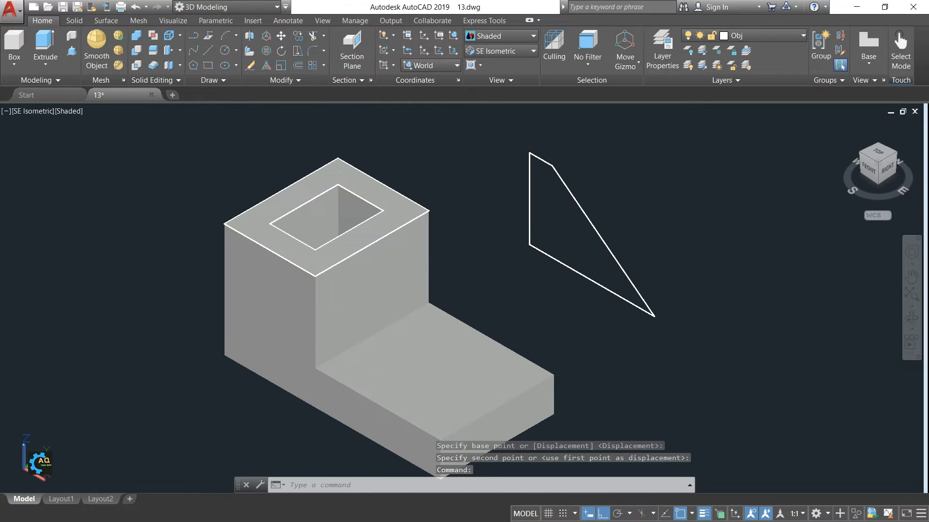
key("alt+Tab")
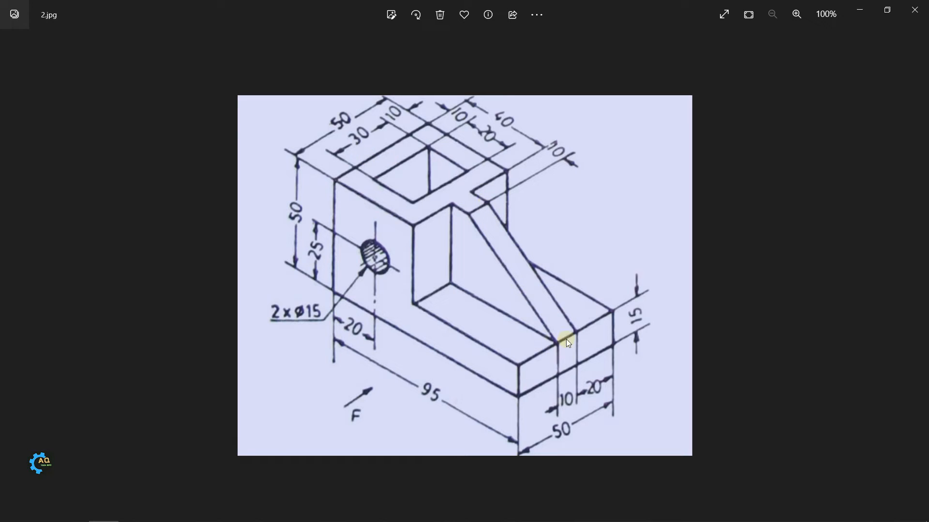
key("alt+Tab")
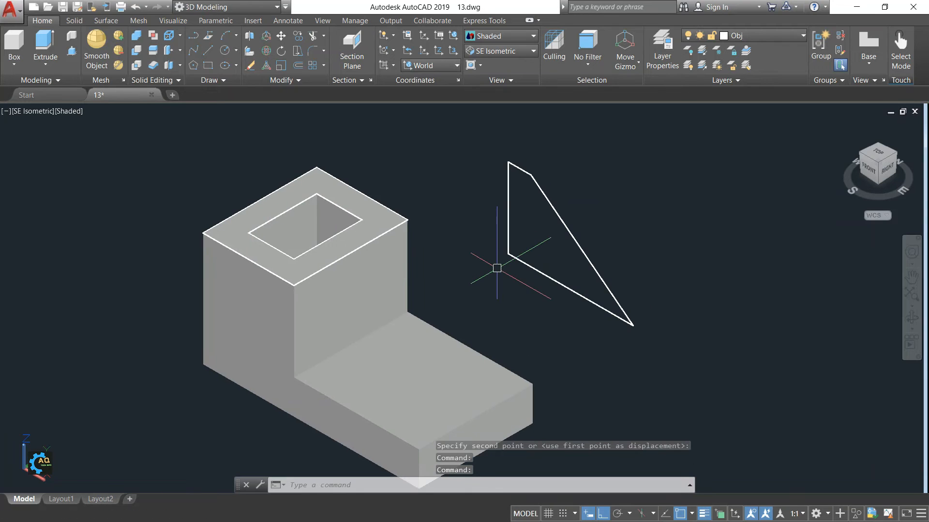
Press-pull the closed rib outline into a solid 10 thick
left_click(74, 51)
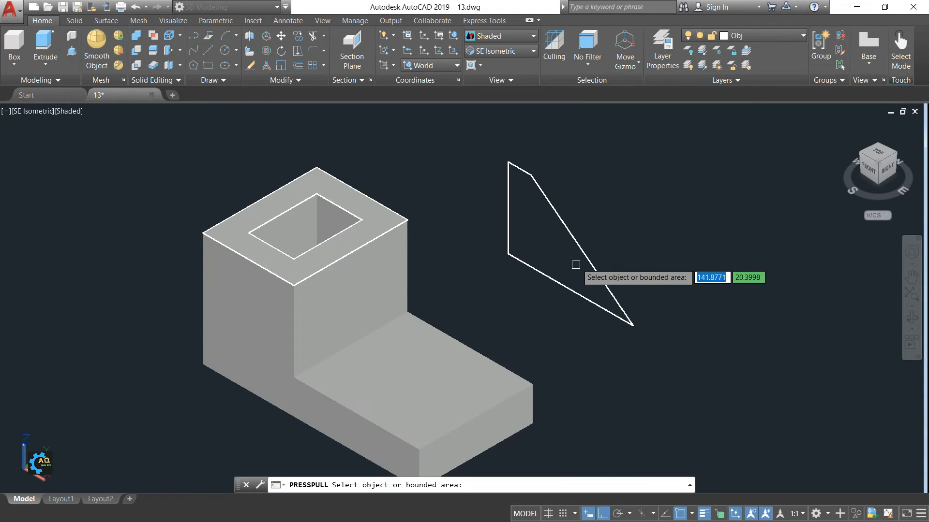
left_click(581, 248)
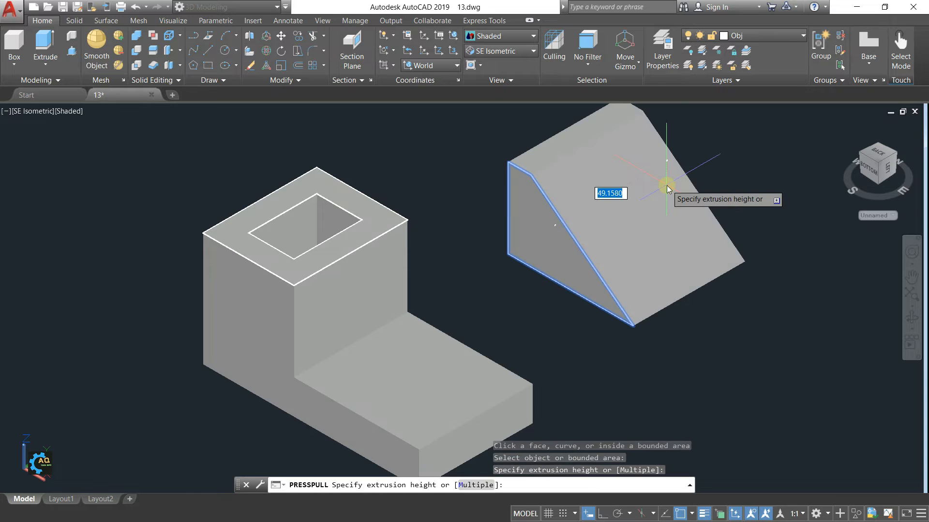
type("10")
key("Return")
key("Return")
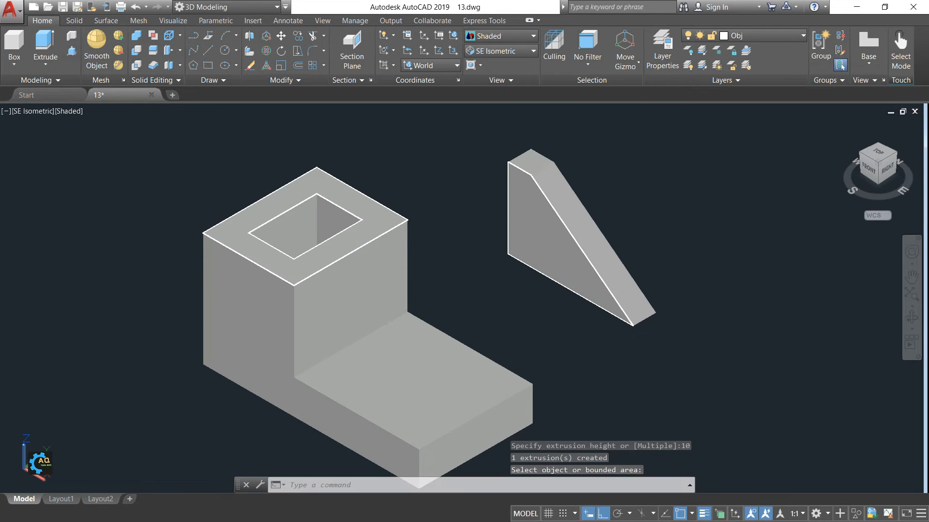
Move the rib solid by its upper back edge's midpoint onto the midpoint of the block's top edge facing the base
type("m")
key("Return")
left_click(551, 197)
key("Return")
left_click(511, 164)
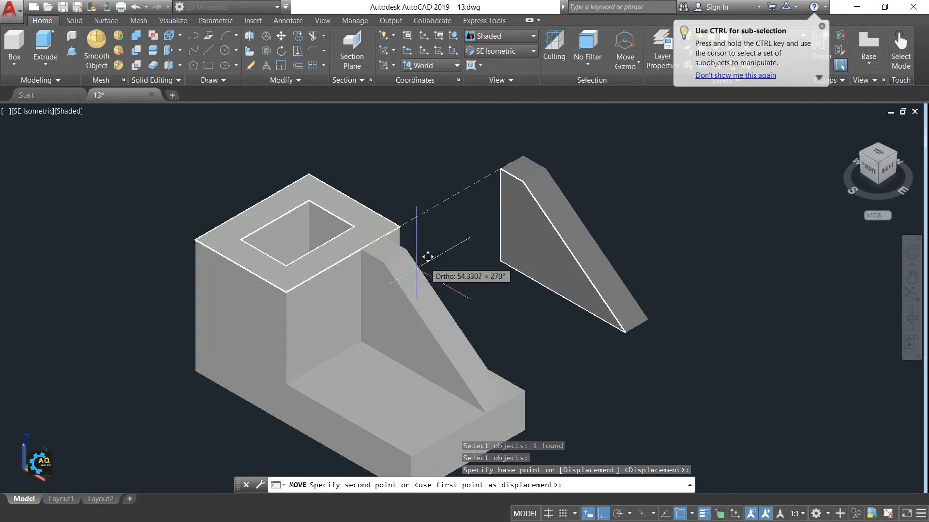
left_click(341, 259)
Erase the leftover rib polyline from the empty space beside the bracket
left_click(604, 168)
left_click(486, 291)
key("Delete")
middle_click_drag(481, 290, 595, 328)
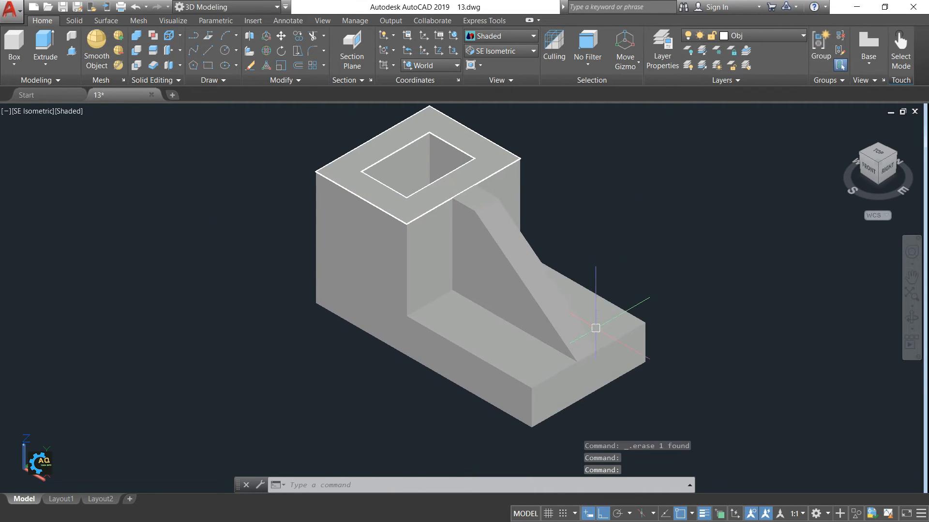
Check the hole position in reference image 2.jpg and copy the front face's outer vertical edge 20 along the face toward the base
key("alt+Tab")
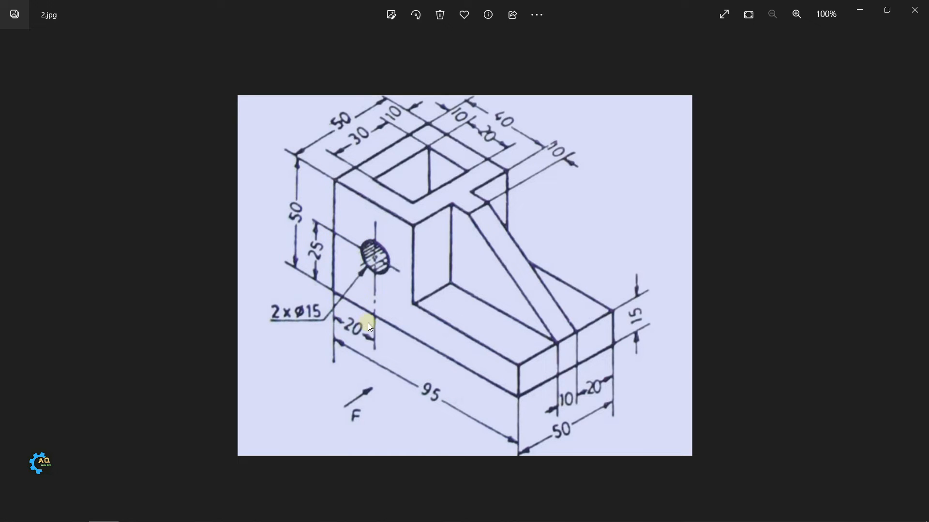
key("alt+Tab")
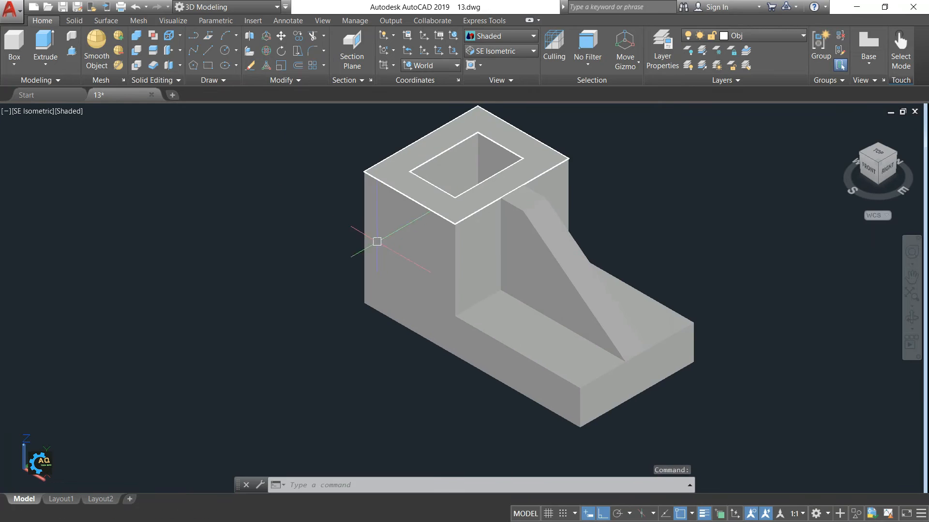
left_click(181, 36)
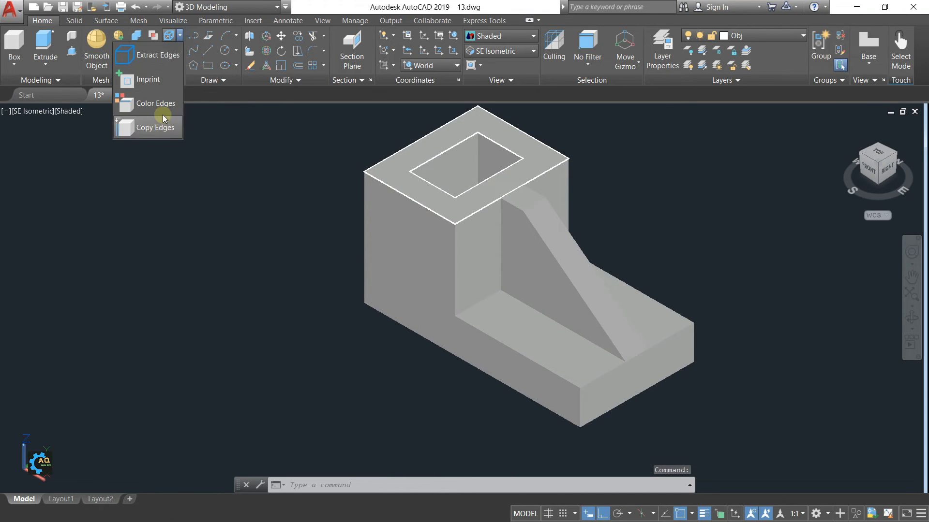
left_click(178, 134)
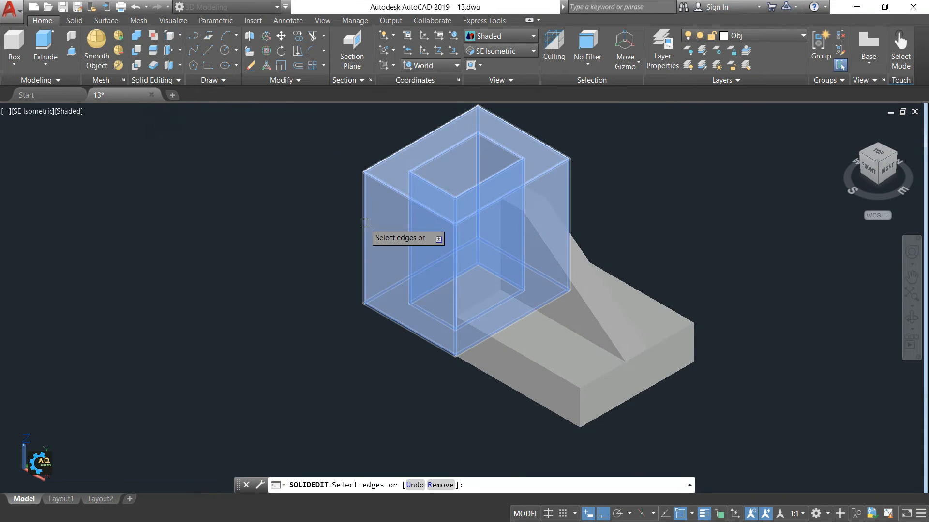
left_click(354, 253)
key("Return")
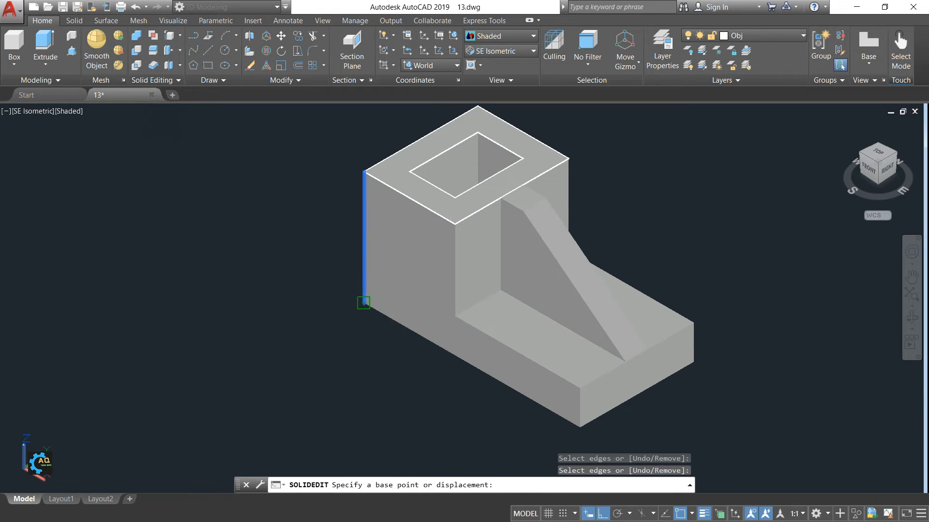
left_click(364, 303)
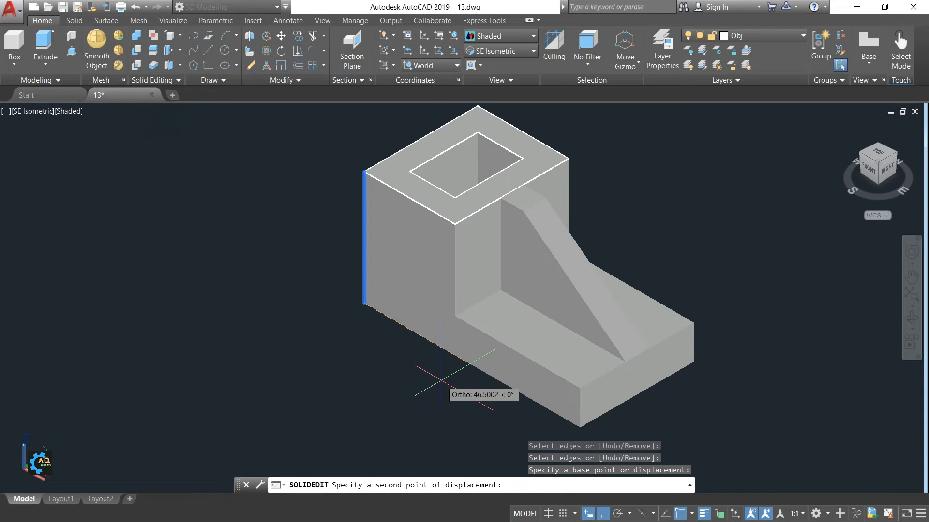
type("20")
key("Return")
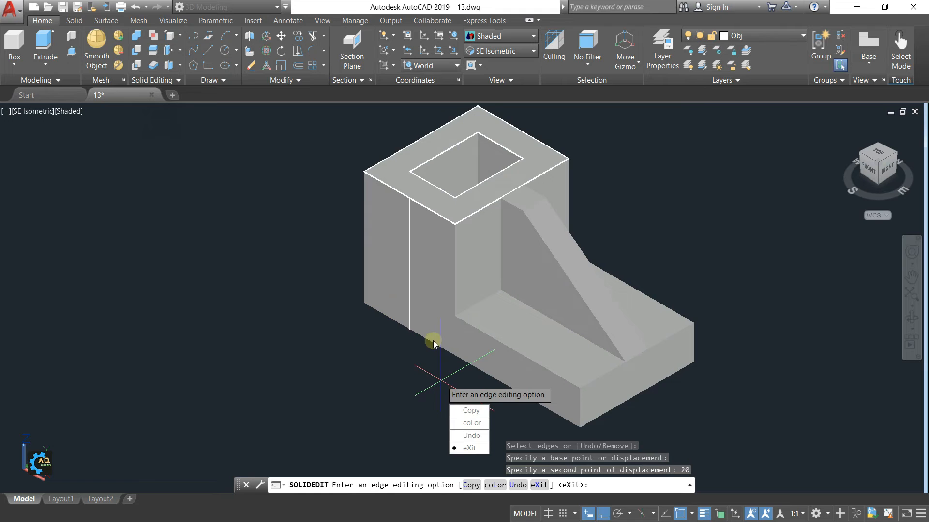
Copy the bottom edge of the block's front face 25 upward to cross the copied vertical line
left_click(466, 411)
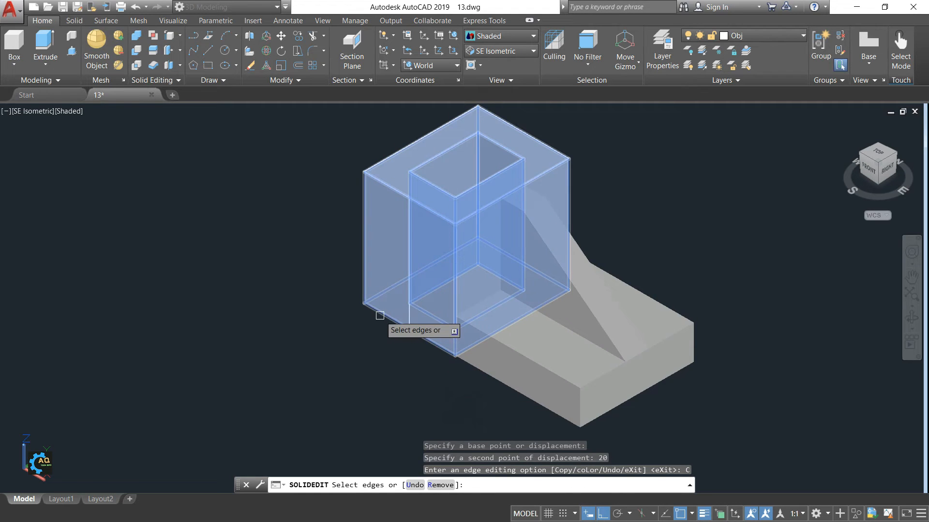
left_click(356, 305)
key("Return")
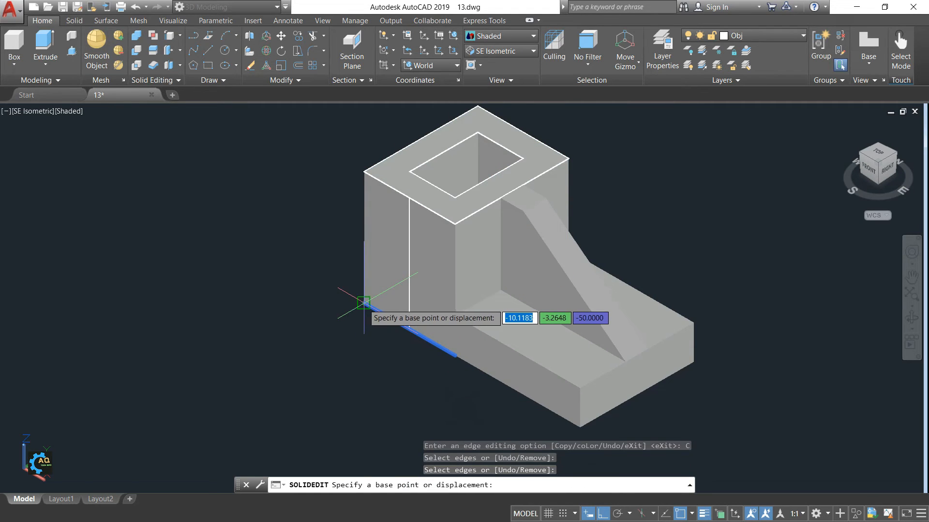
left_click(363, 304)
type("25")
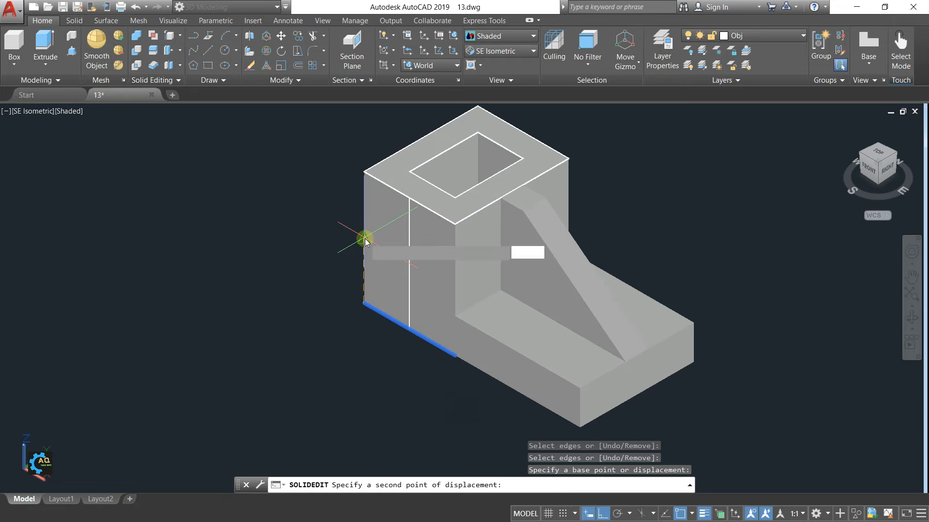
key("Return")
key("Escape")
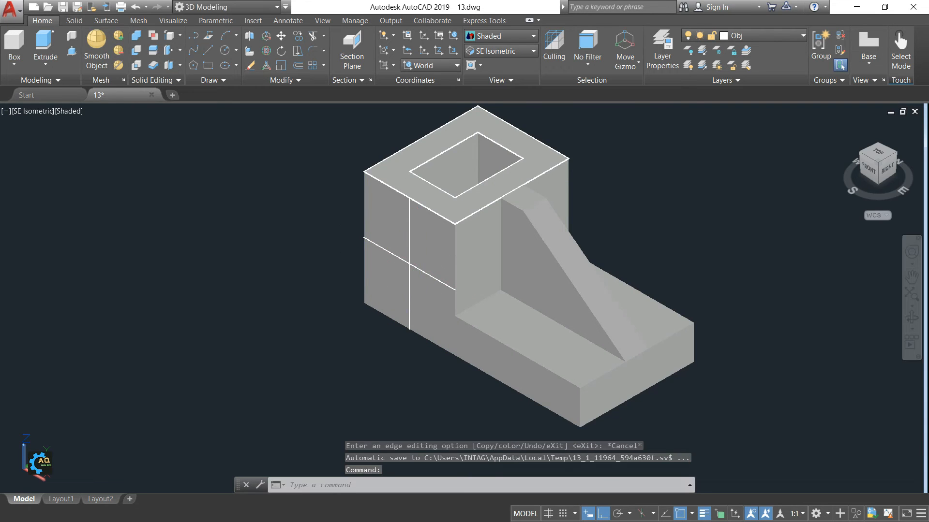
Check the hole diameter in the reference image 2.jpg and return to the model
key("alt+Tab")
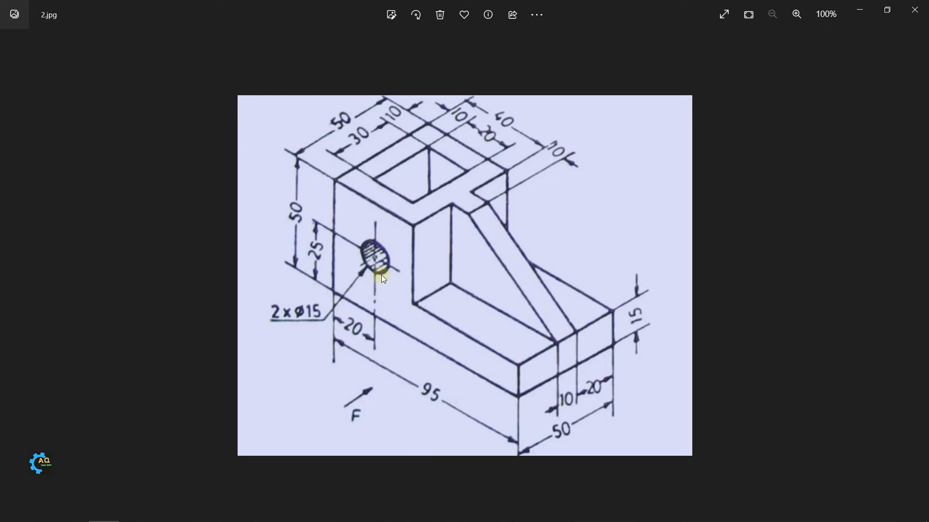
key("alt+Tab")
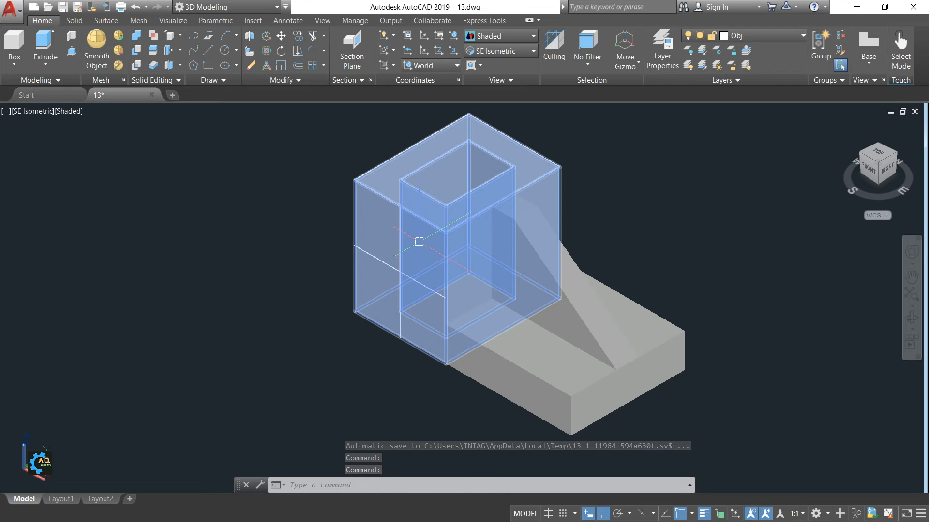
middle_click_drag(210, 105, 198, 111)
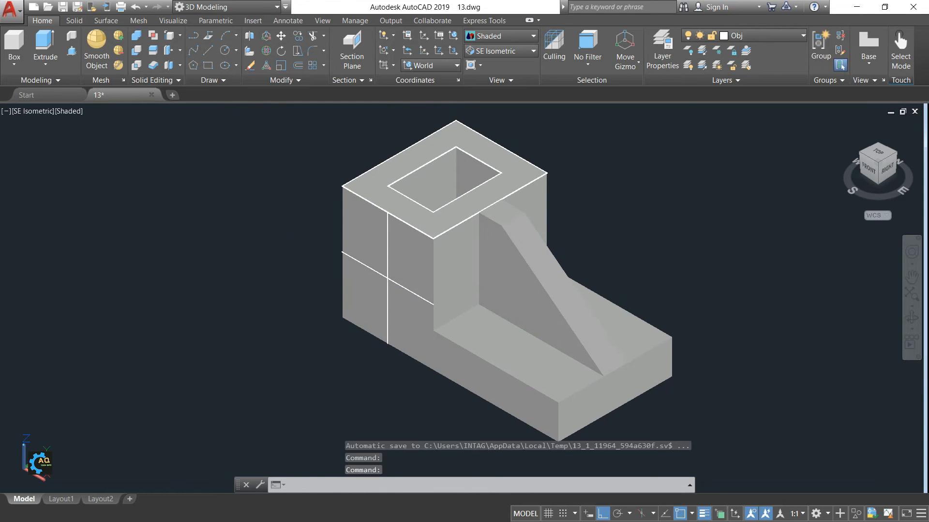
left_click(226, 51)
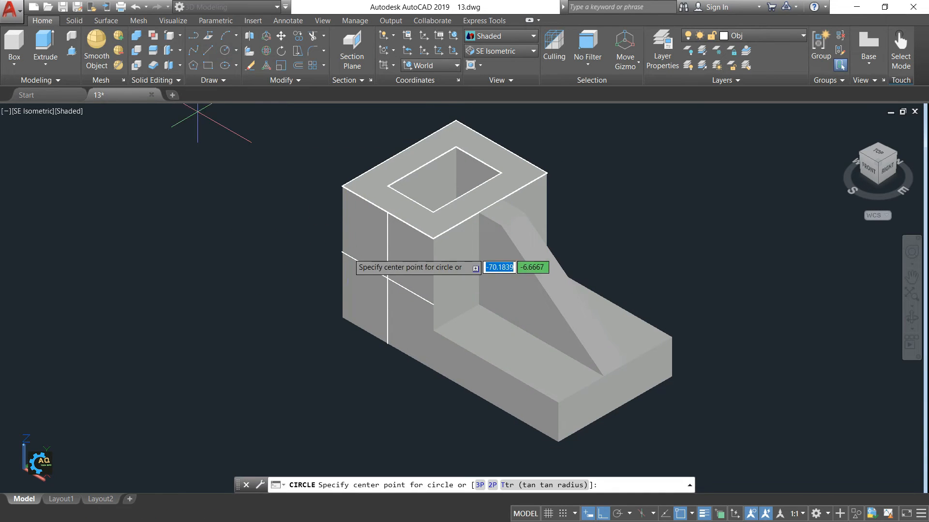
left_click(387, 278)
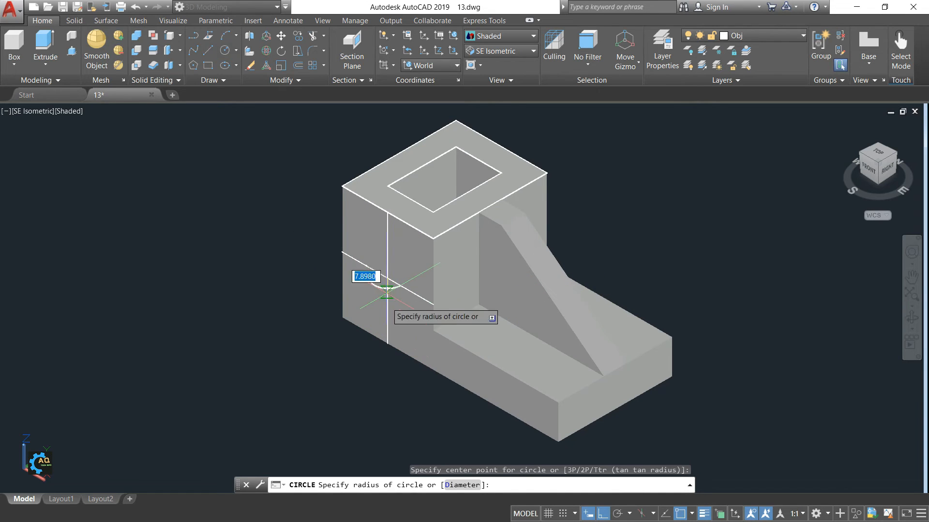
key("Escape")
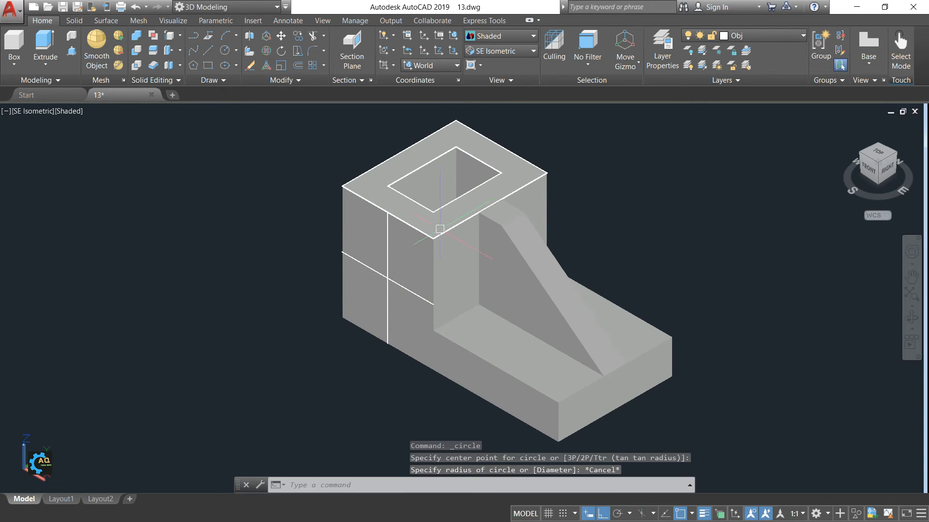
Set the coordinate system to Front and draw a circle of diameter 15 centred where the two copied lines cross
left_click(445, 69)
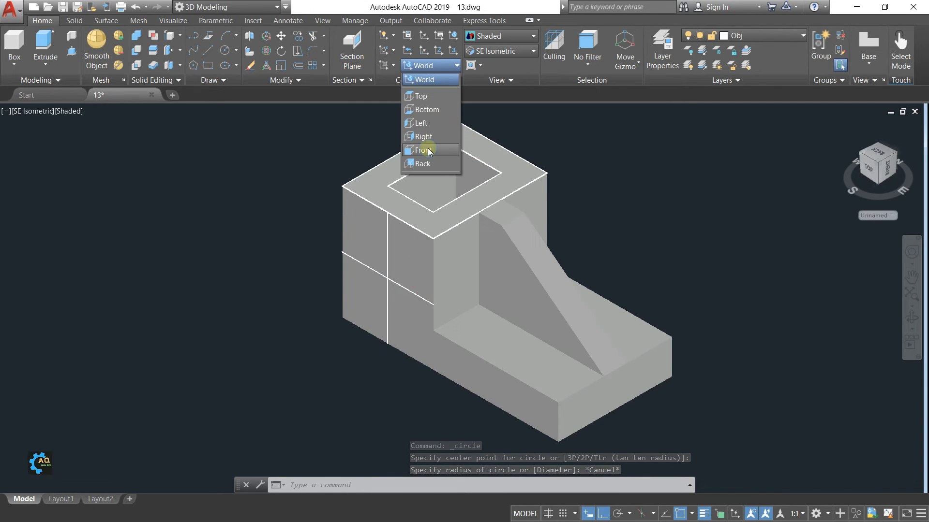
left_click(428, 151)
middle_click_drag(286, 214, 278, 219)
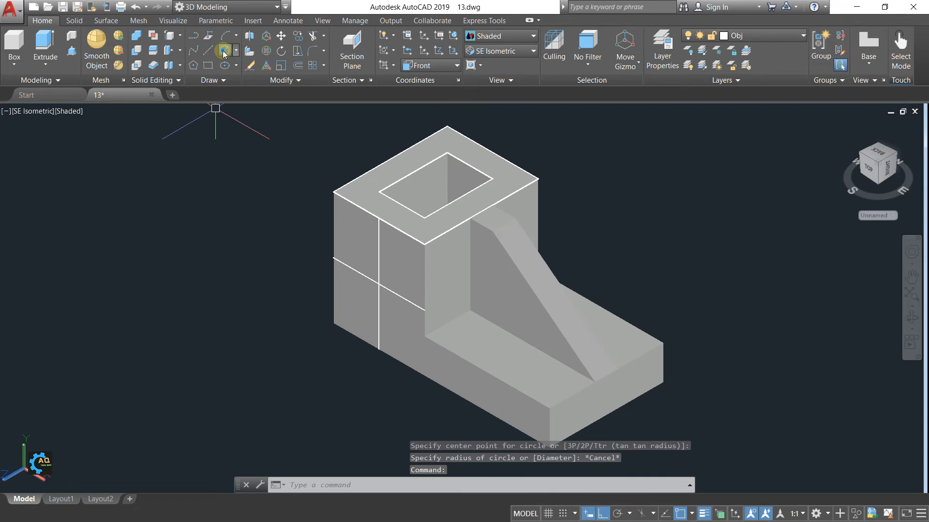
left_click(224, 51)
left_click(379, 284)
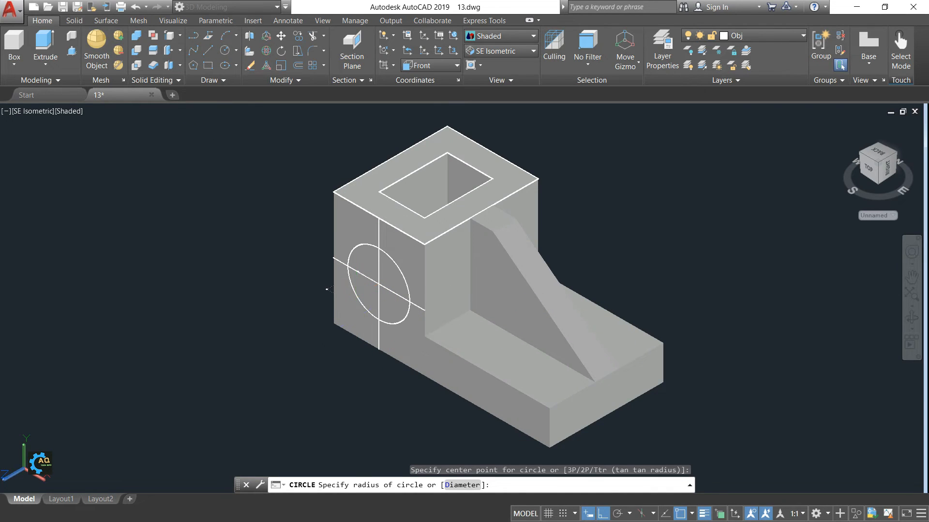
type("d")
key("Return")
type("15")
key("Return")
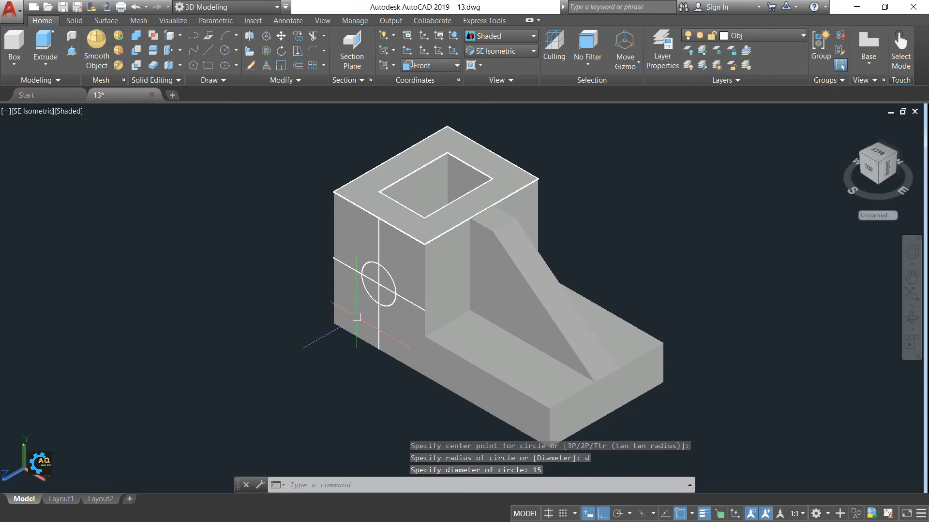
scroll(370, 294, "up", 3)
type("tr")
key("Return")
key("Return")
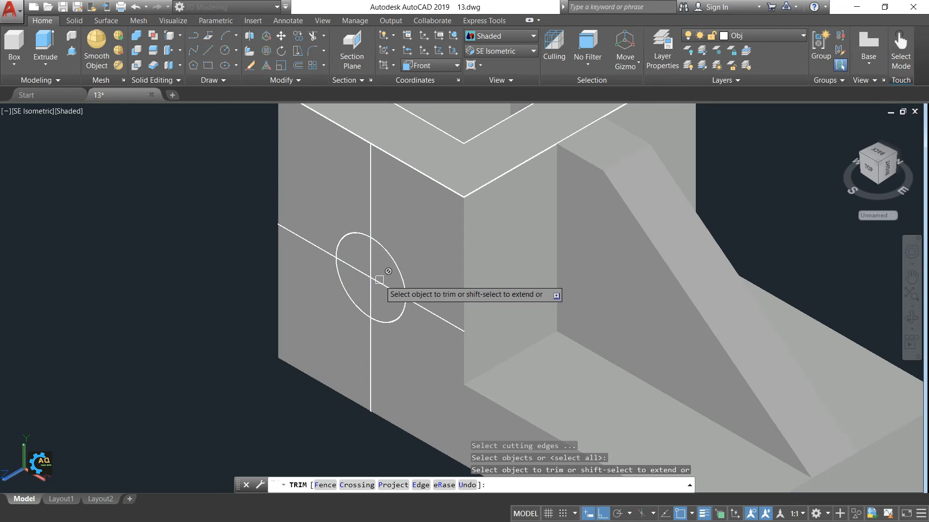
key("Escape")
scroll(389, 265, "down", 2)
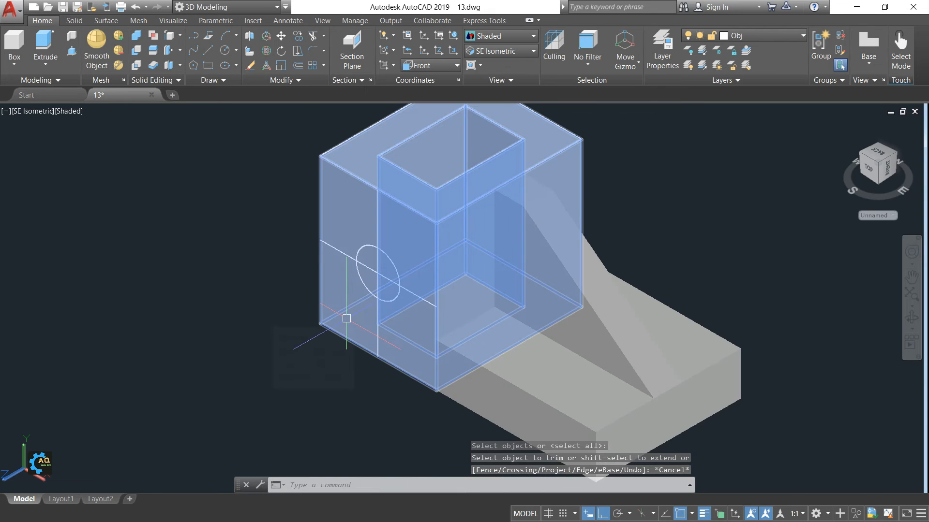
Move the hole circle straight out from the block's front face into the empty space
type("m")
key("Return")
left_click(399, 276)
key("Return")
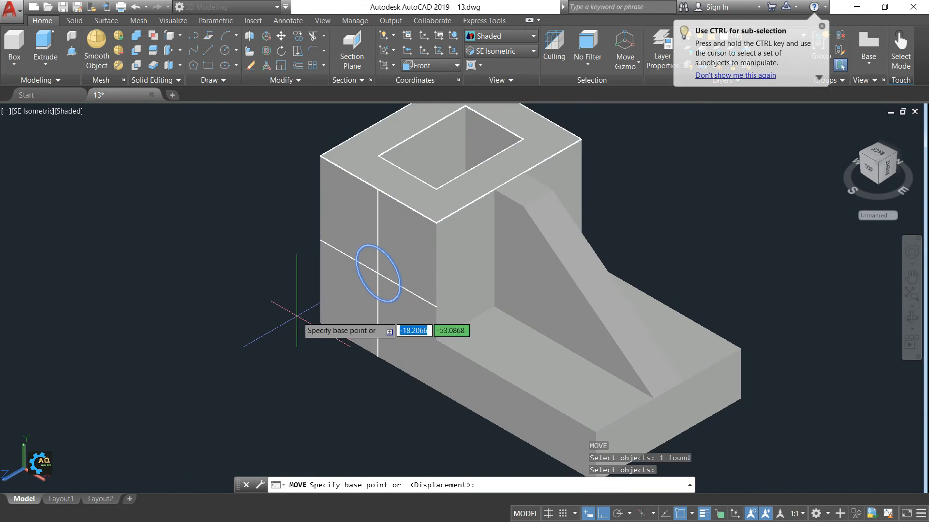
left_click(296, 314)
middle_click_drag(164, 377, 256, 311)
left_click(208, 331)
key("Escape")
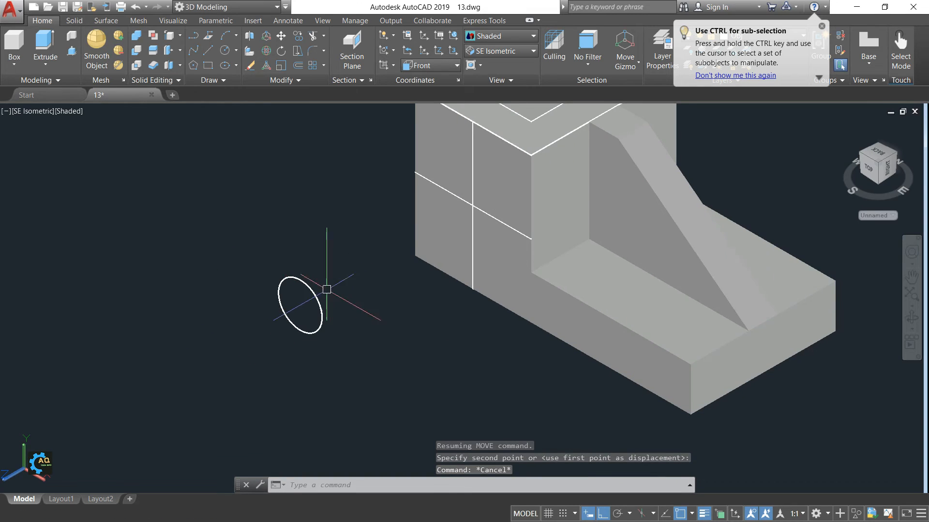
Press-pull the circle into a cylinder that passes through the block and extends beyond its back face
middle_click_drag(326, 289, 339, 282)
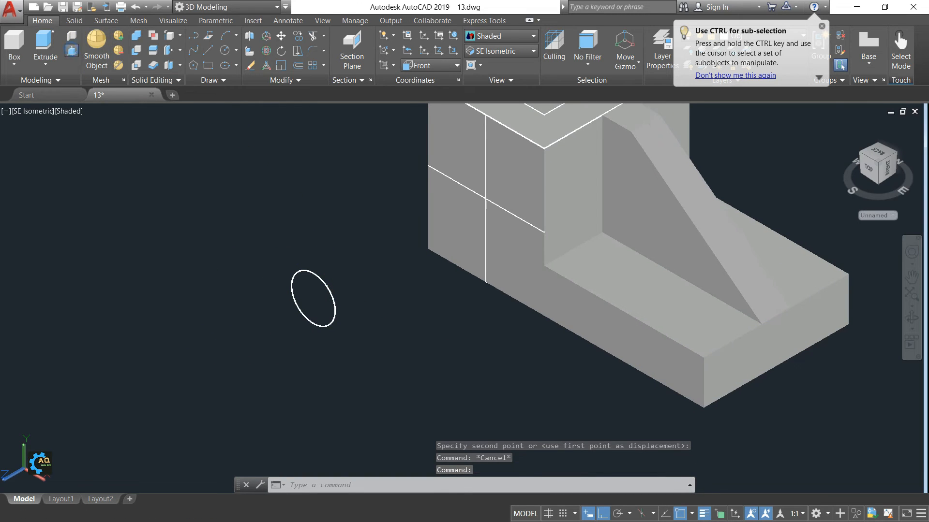
left_click(72, 51)
left_click(324, 314)
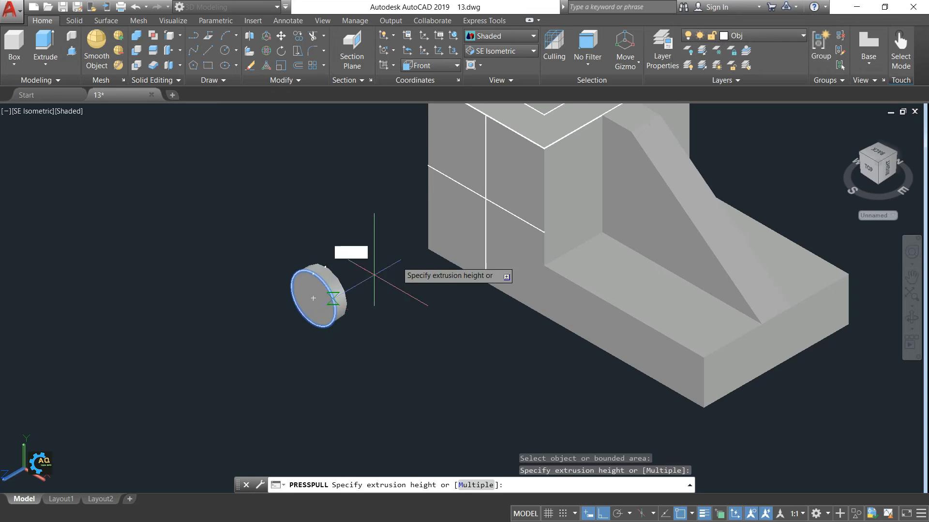
scroll(405, 257, "down", 2)
middle_click_drag(464, 246, 454, 283)
left_click(672, 197)
key("Return")
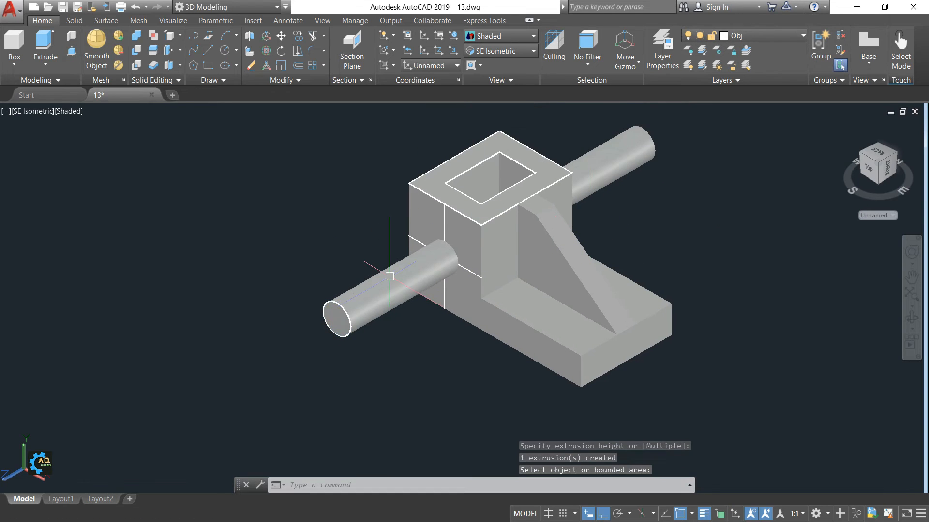
Set the colour of the long cylinder passing through the block to Green
left_click(386, 289)
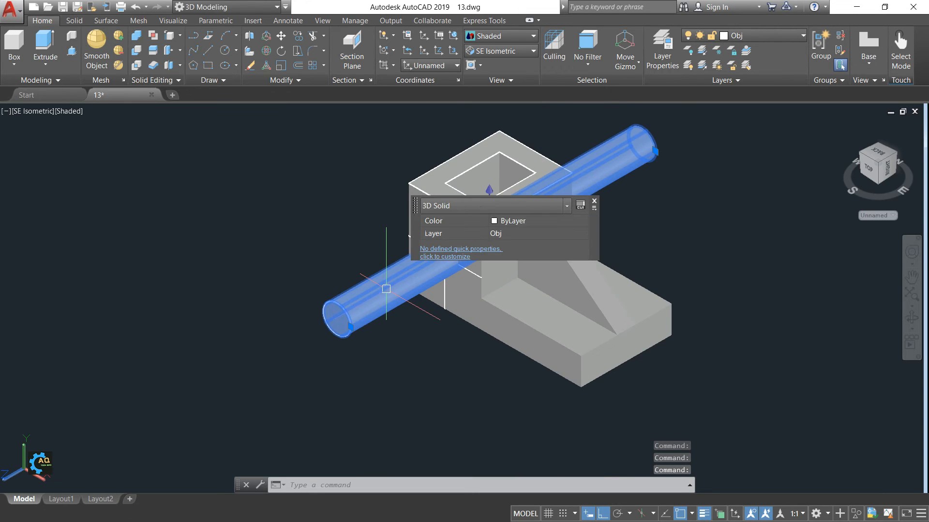
left_click(517, 226)
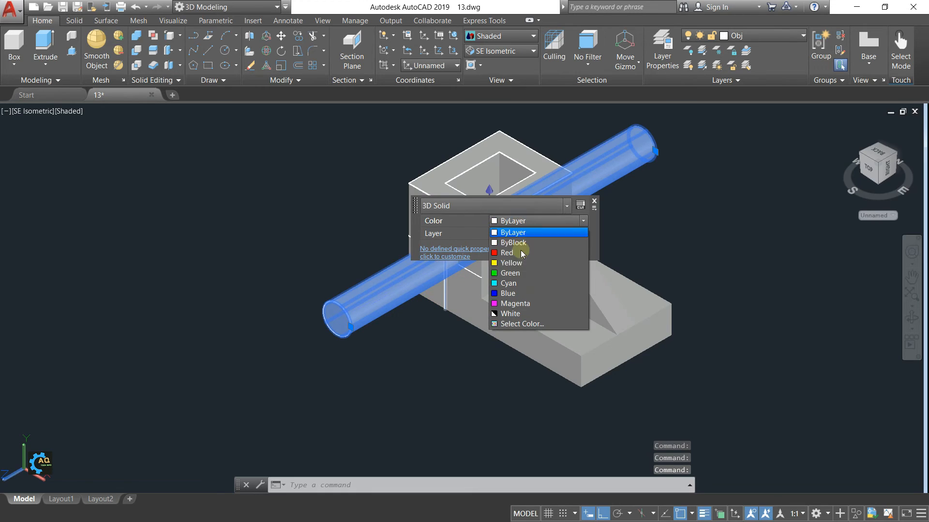
left_click(516, 271)
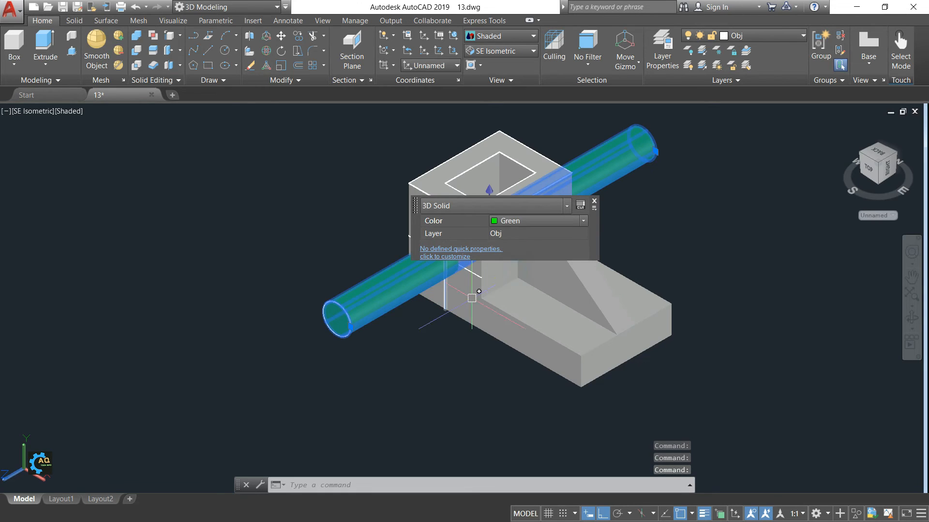
left_click(594, 202)
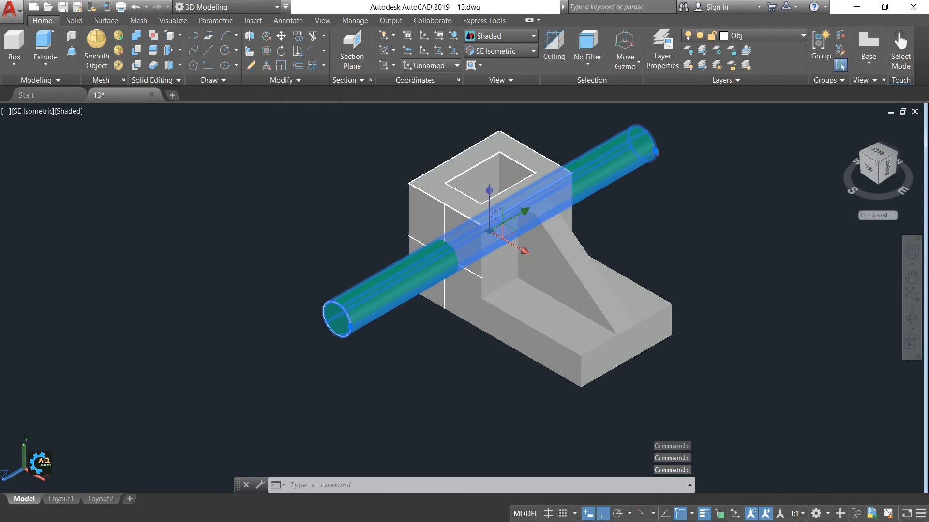
key("Escape")
Press-pull the inner rectangle on the block's top face down through the block to well below the base
left_click(72, 51)
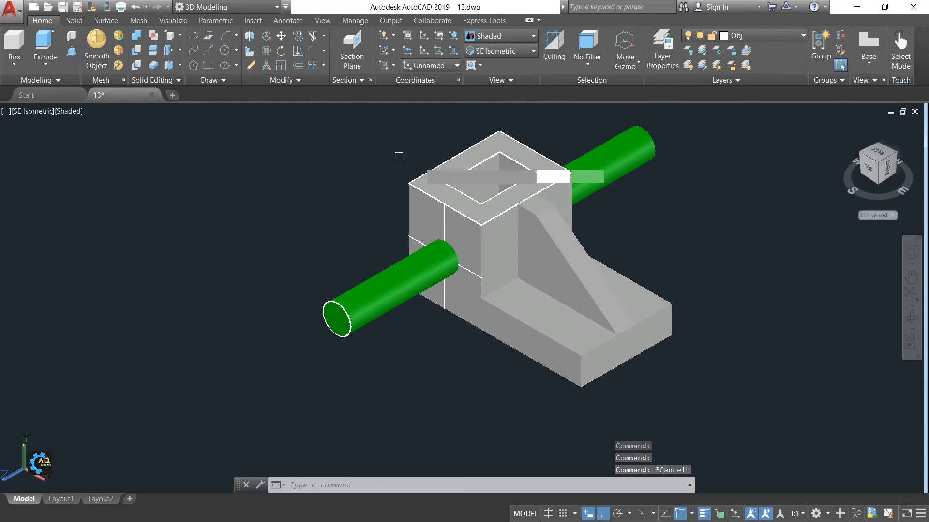
left_click(458, 171)
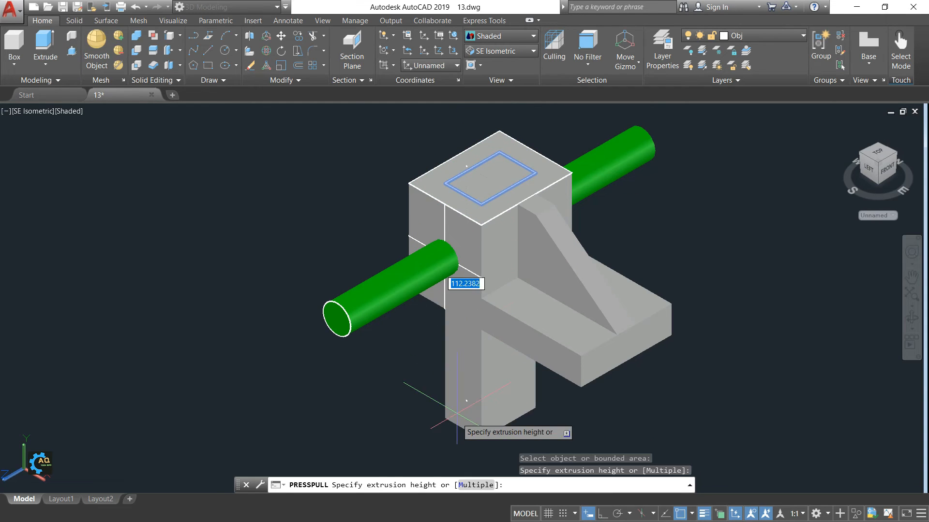
left_click(453, 421)
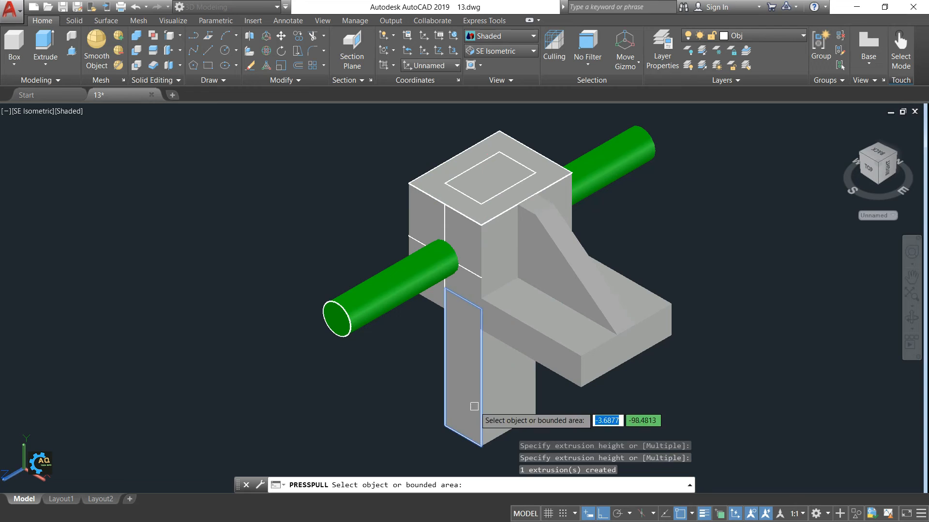
key("Return")
Set the colour of the vertical rectangular solid inside the block to Blue
left_click(472, 391)
double_click(479, 401)
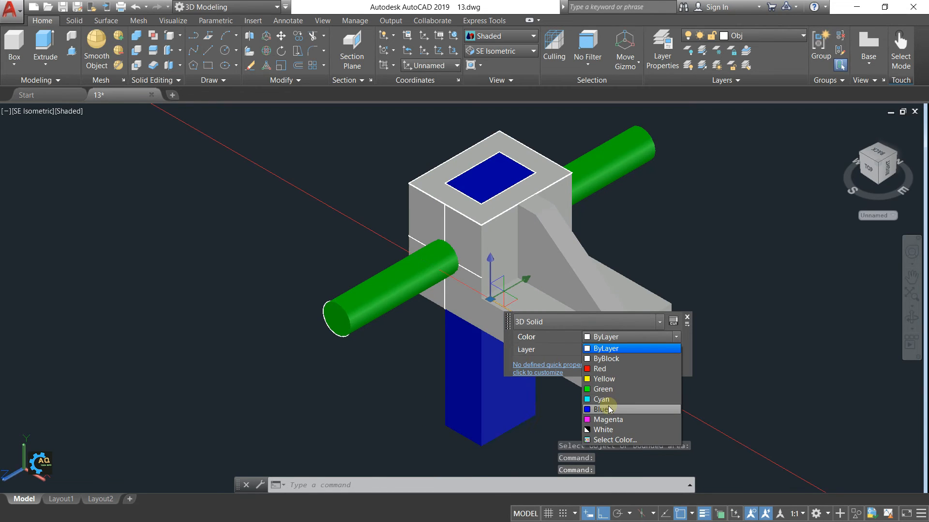
left_click(608, 406)
left_click(687, 317)
key("Escape")
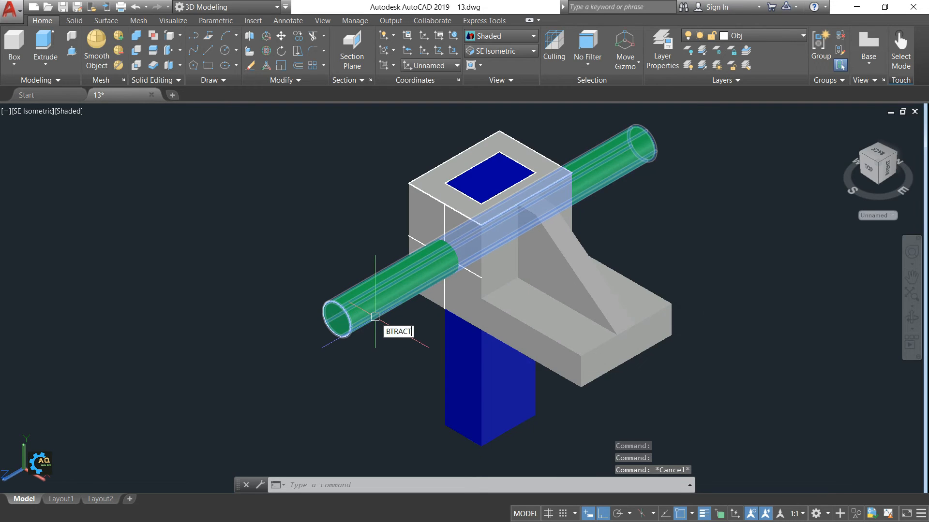
Subtract the green cylinder and the blue rectangular solid from the block
key("Return")
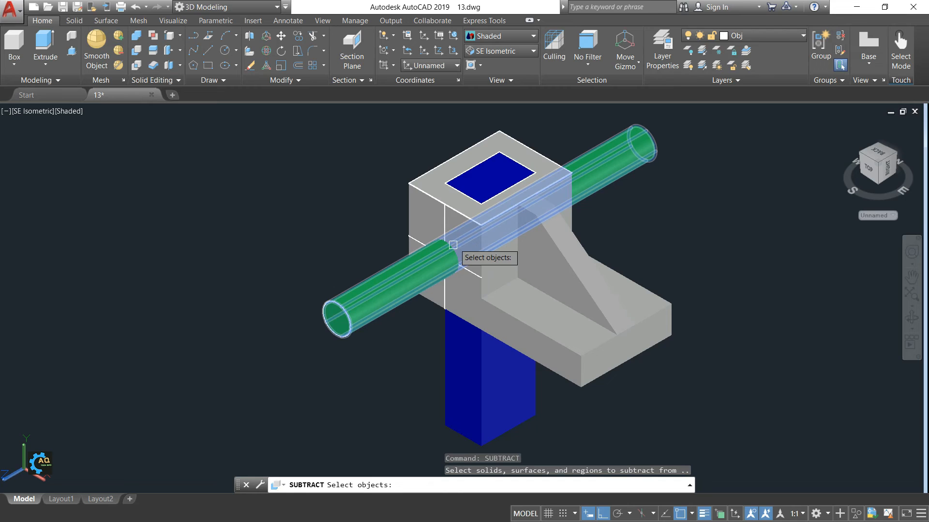
left_click(434, 209)
key("Return")
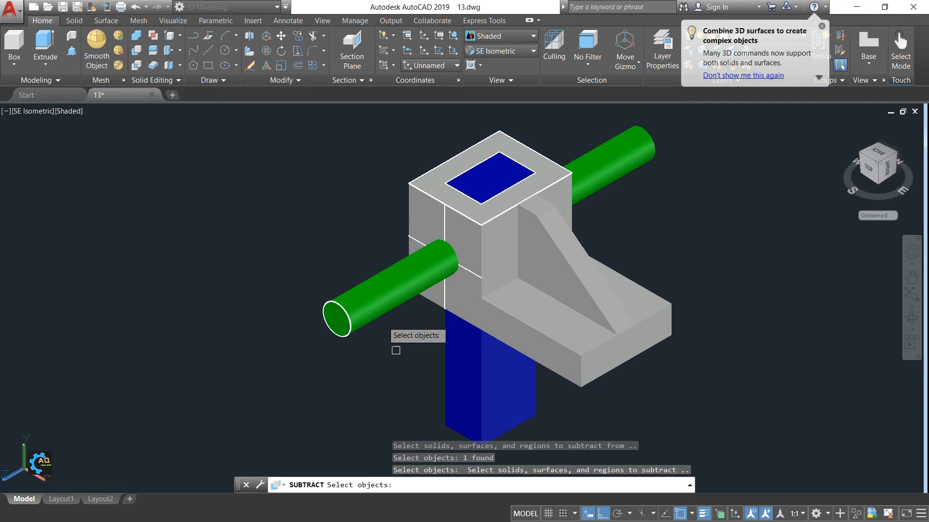
left_click(375, 303)
left_click(481, 383)
key("Return")
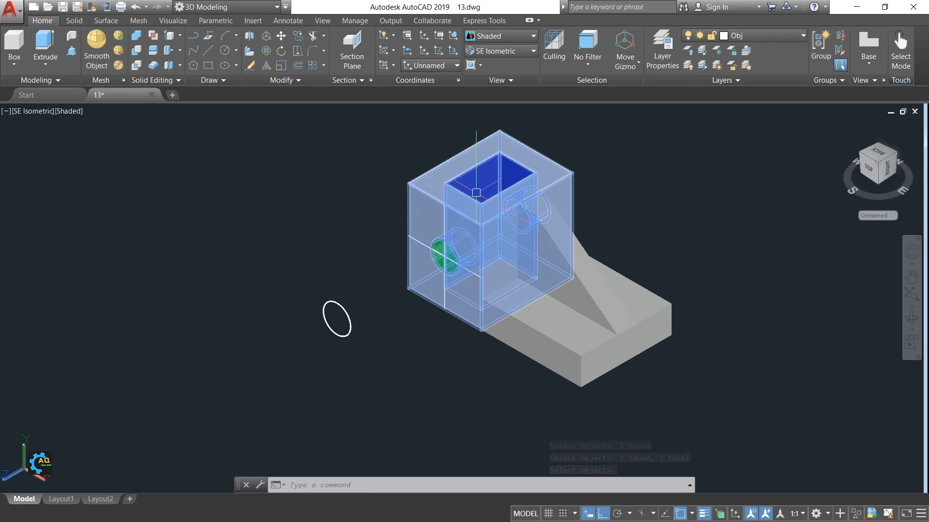
Delete the leftover hole circle in front of the block and the slanted construction line crossing its front face
left_click(346, 307)
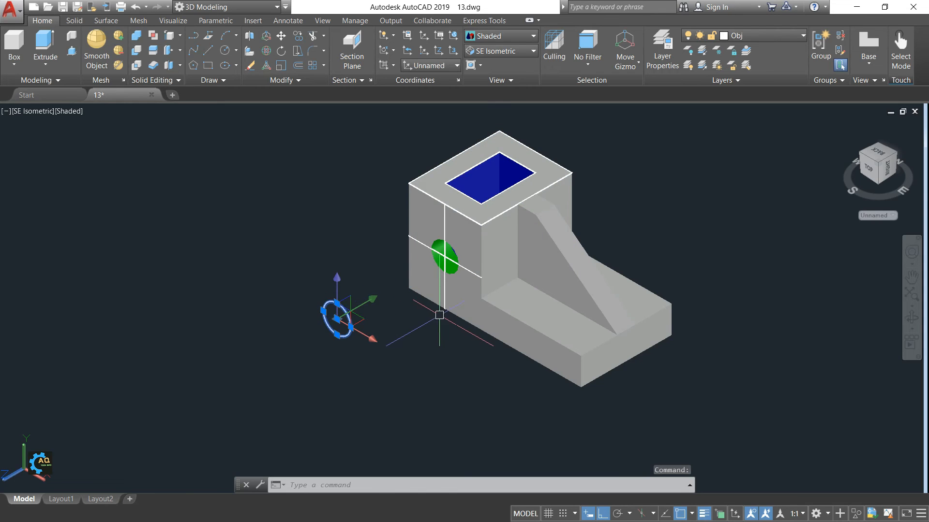
key("Delete")
scroll(414, 277, "up", 3)
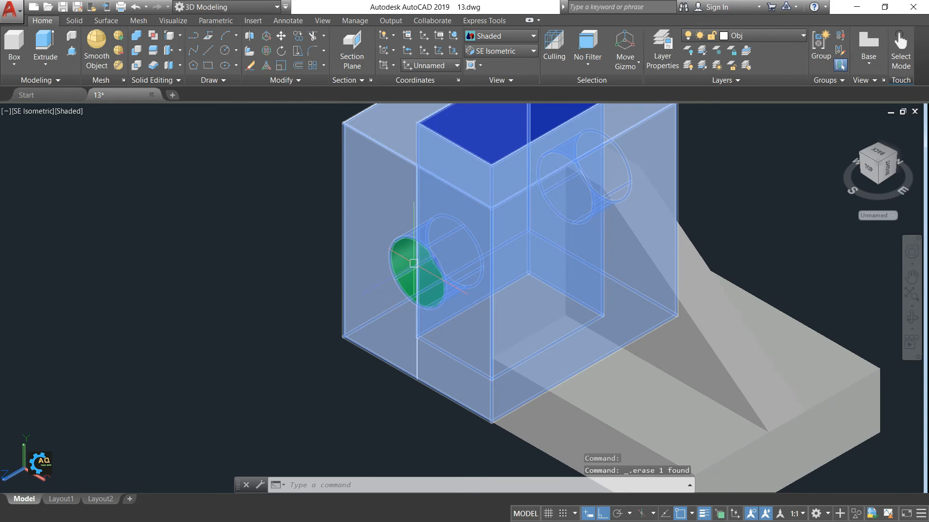
scroll(413, 263, "down", 5)
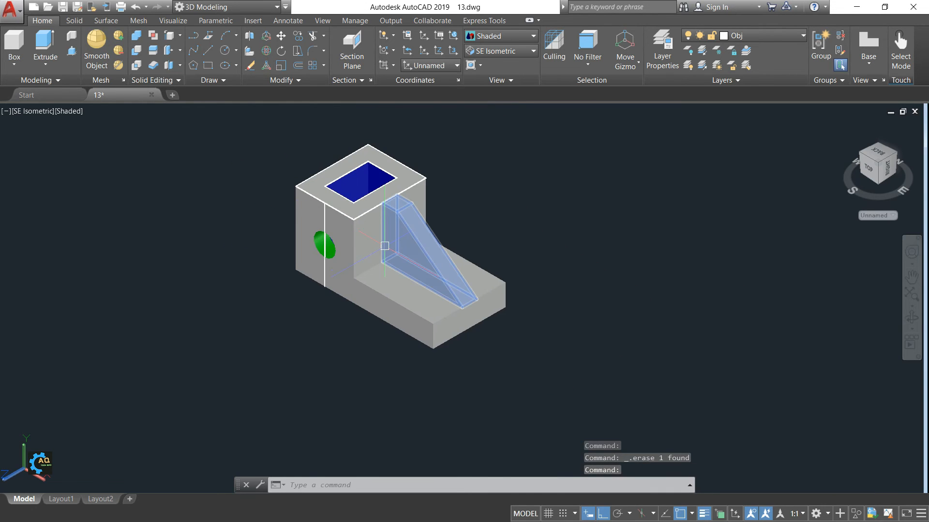
Move the block, rib and base plate together, clear of the remaining construction geometry
type("m")
key("Return")
left_click(387, 249)
left_click(363, 263)
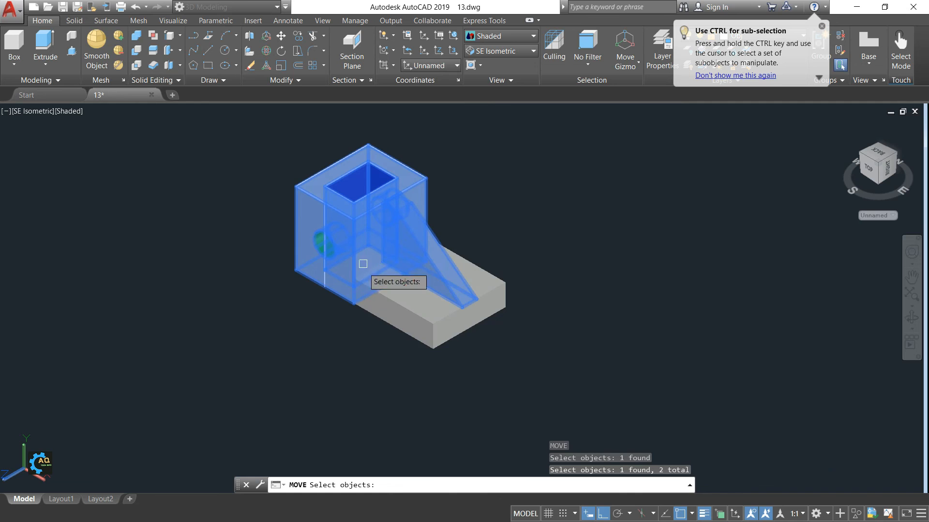
left_click(385, 292)
key("Return")
left_click(273, 356)
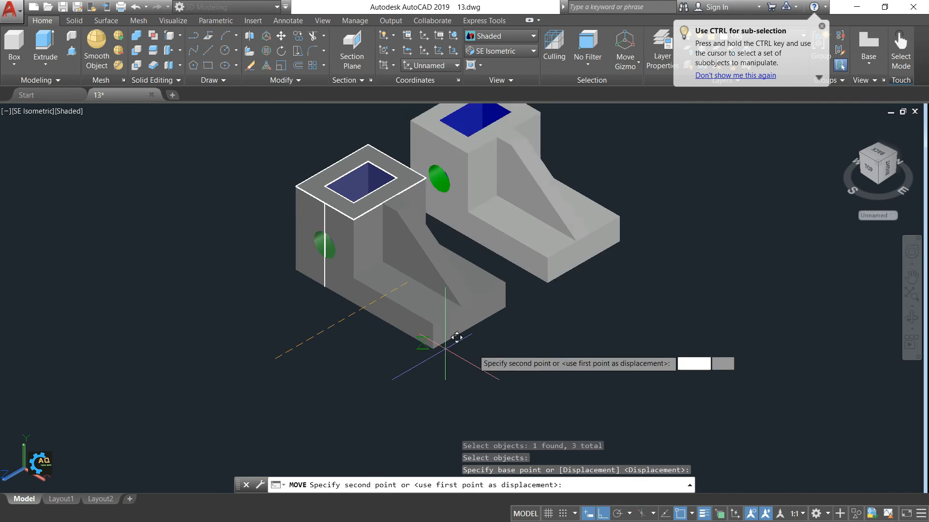
key("Escape")
Delete the two leftover rectangles and the vertical construction line
left_click(439, 135)
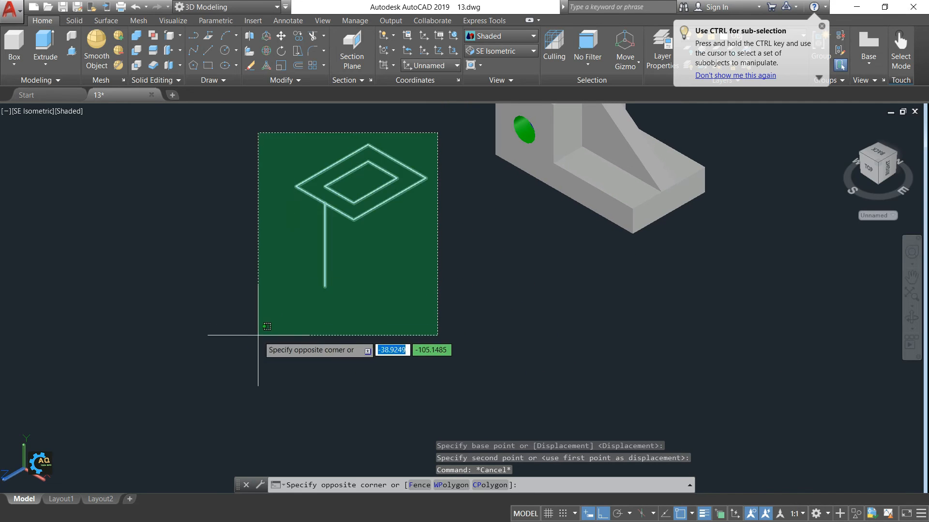
left_click(258, 333)
key("Delete")
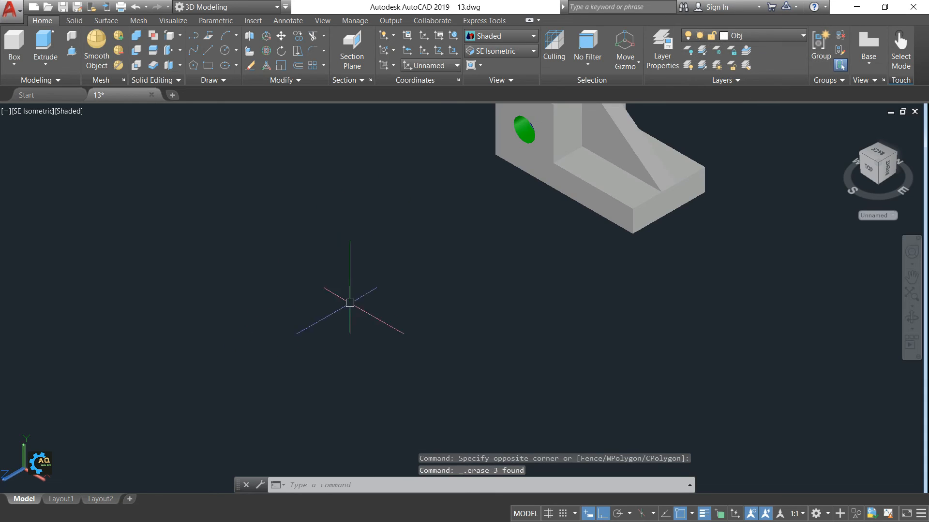
middle_click_drag(458, 271, 408, 371)
middle_click_drag(613, 179, 539, 210)
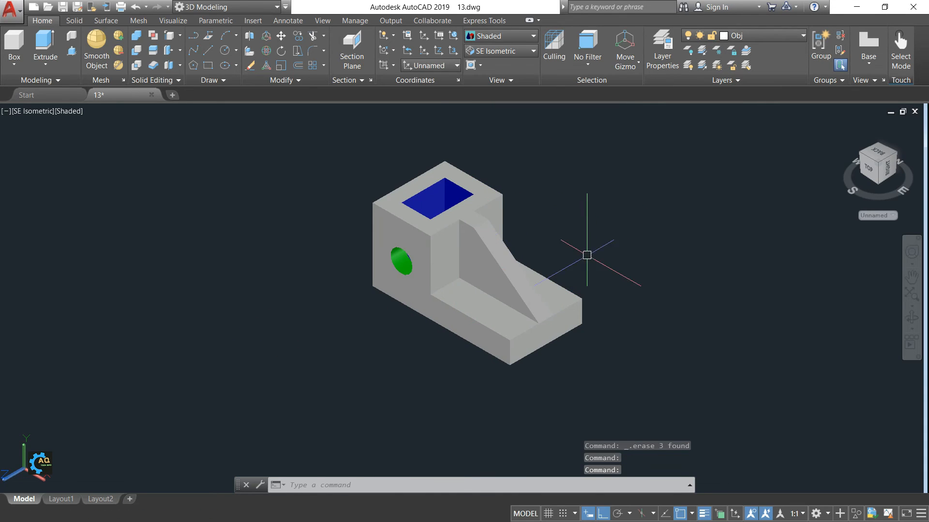
scroll(576, 259, "up", 2)
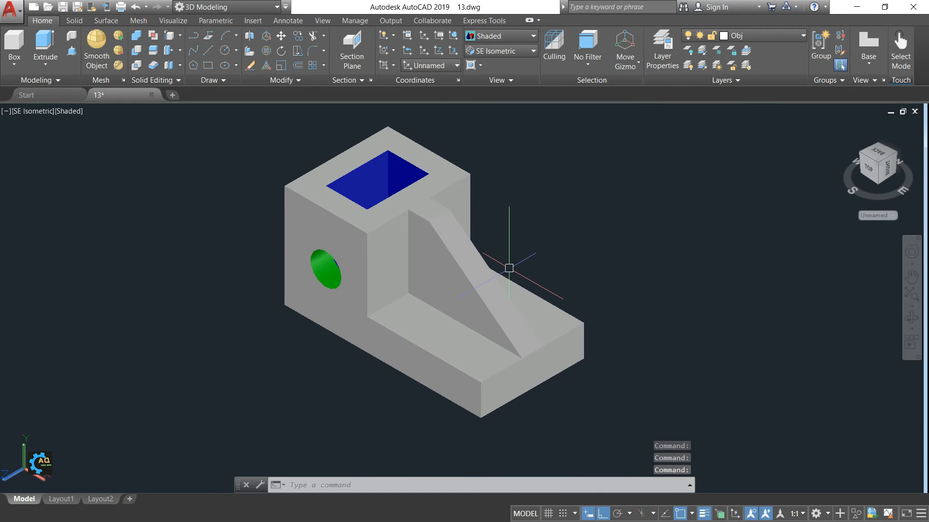
Turn off polar tracking
key("Escape")
key("F10")
middle_click_drag(563, 223, 559, 246)
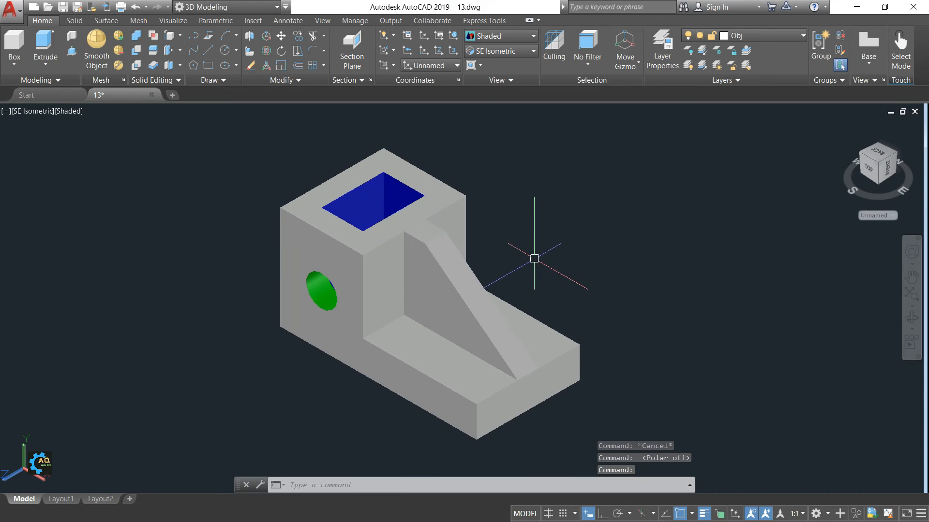
Compare the model with the reference image 2.jpg and return to the drawing
key("alt+Tab")
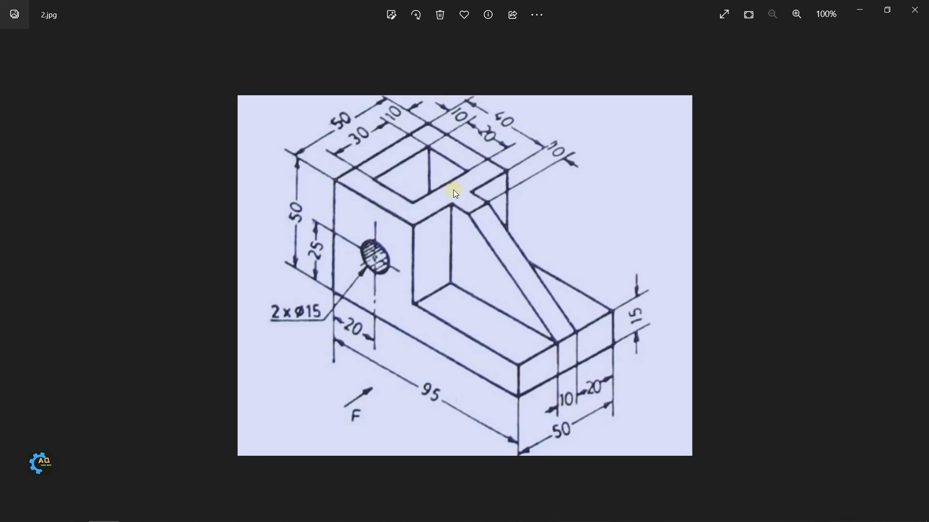
key("alt+Tab")
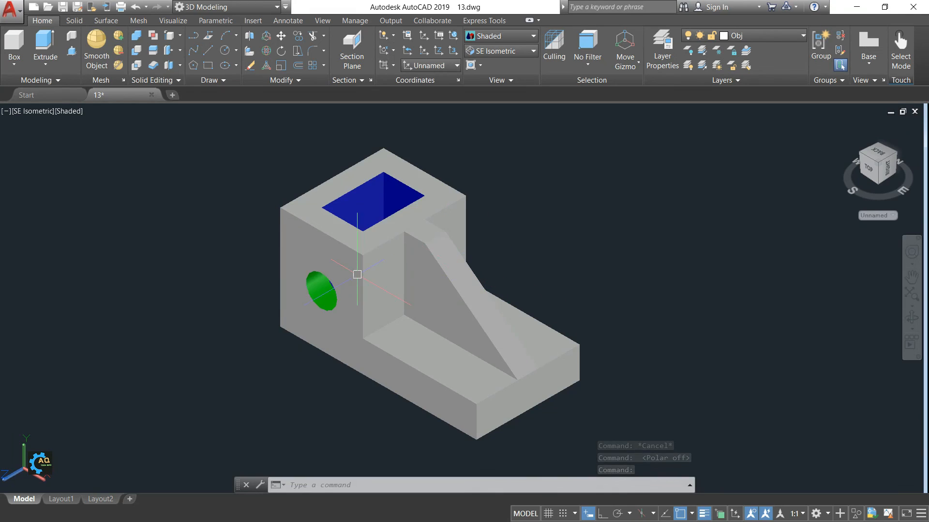
key("Escape")
left_click(486, 278)
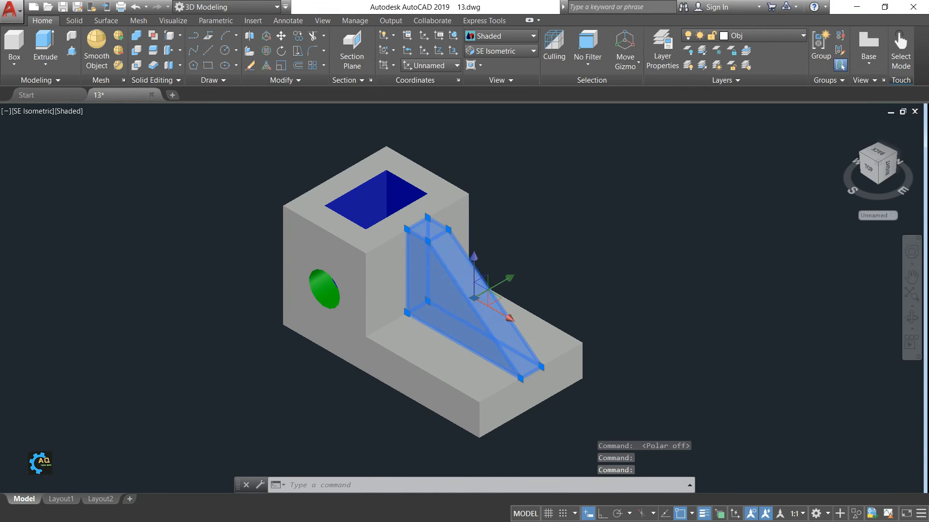
left_click(383, 281)
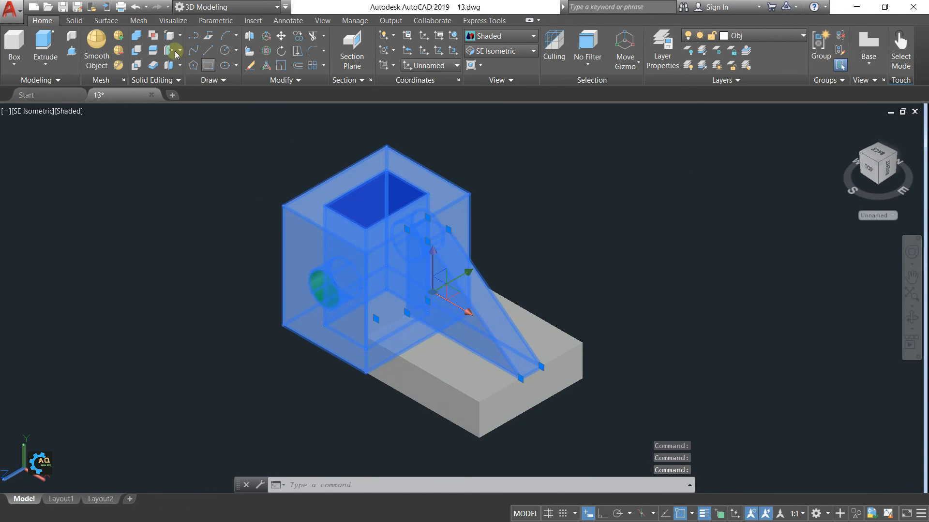
key("Escape")
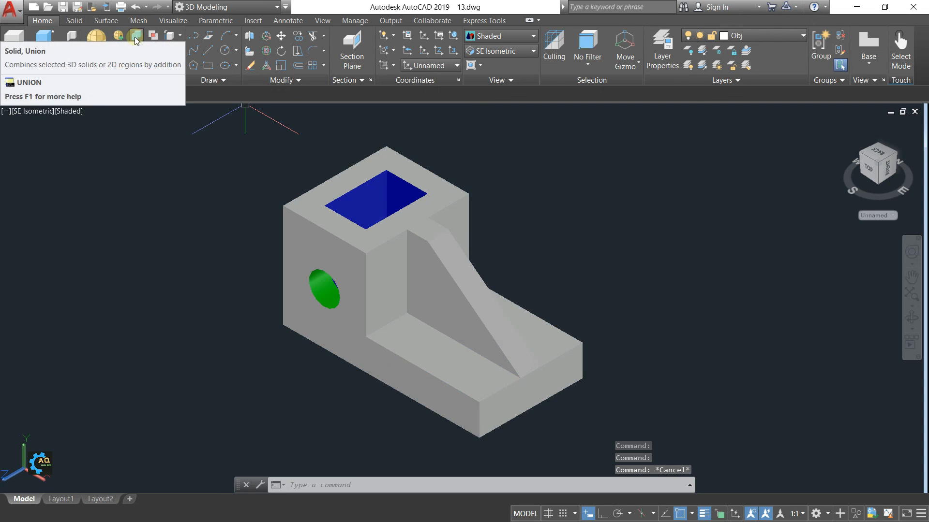
Union the hollow block, the rib and the base plate into one solid and check the merged body
left_click(136, 37)
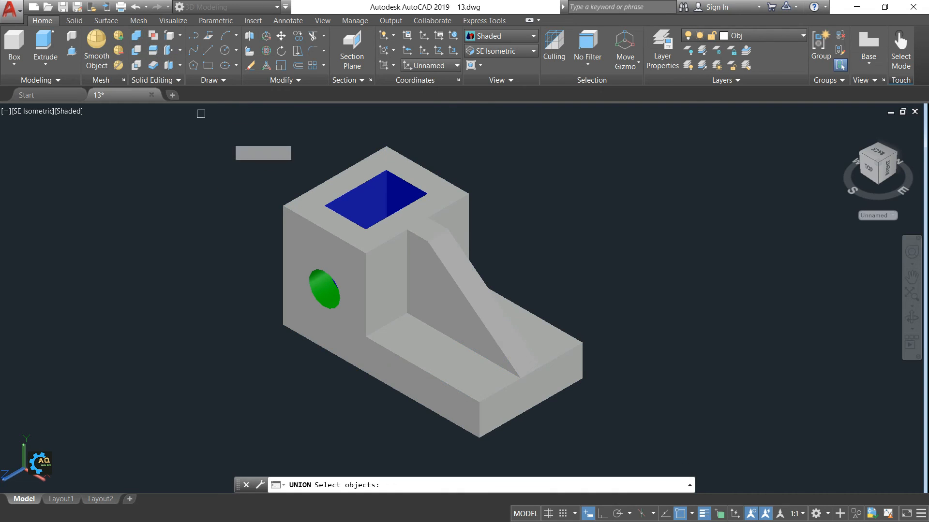
left_click(326, 220)
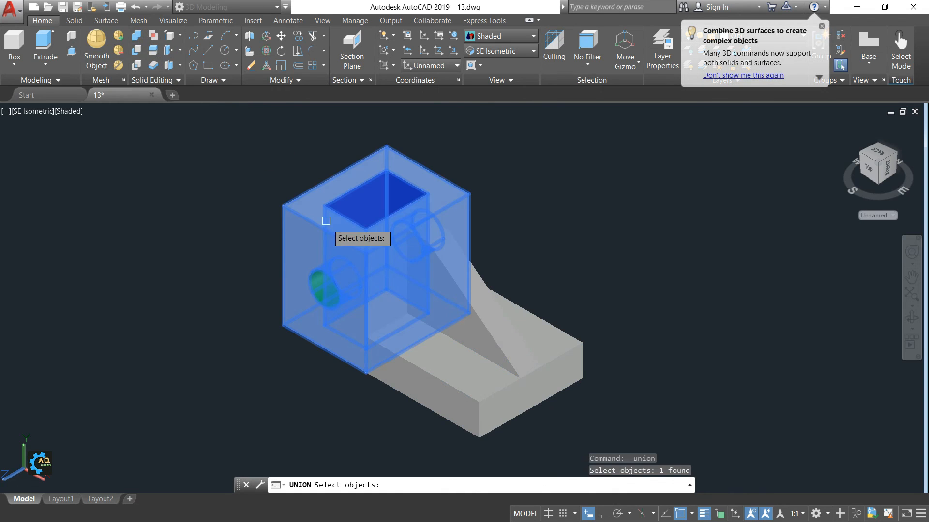
left_click(502, 320)
left_click(457, 366)
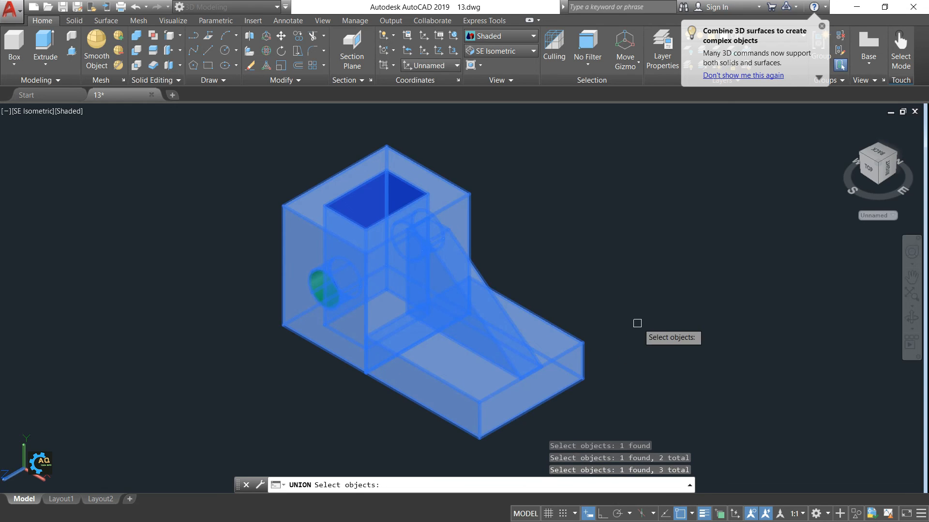
key("Return")
left_click(442, 334)
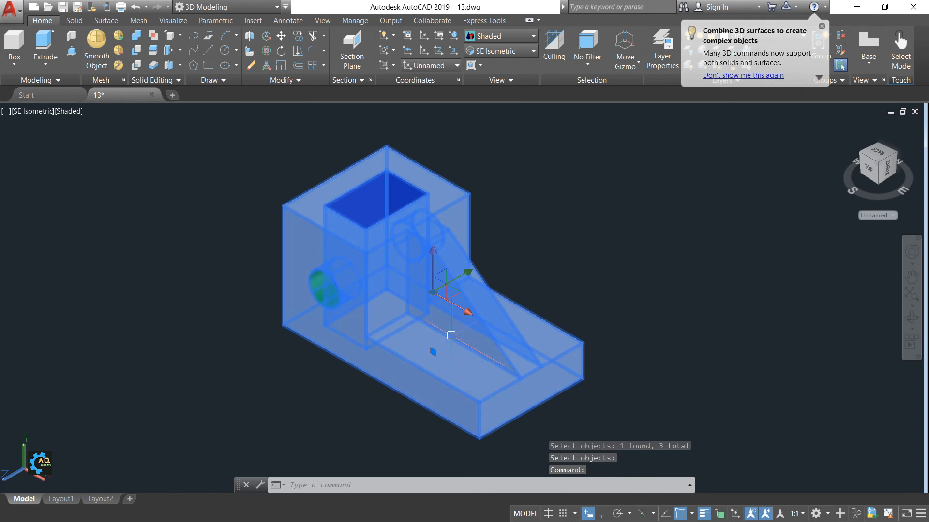
middle_click_drag(530, 243, 587, 234)
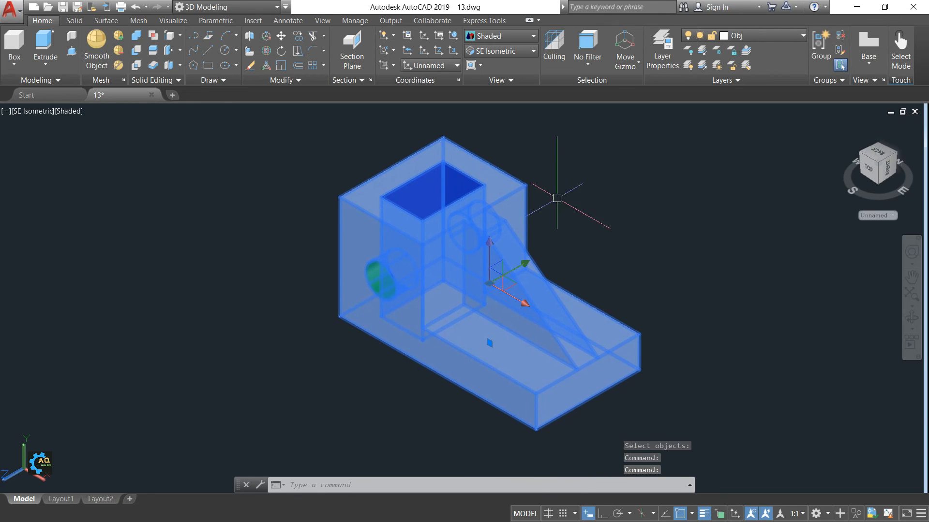
key("Escape")
middle_click_drag(638, 210, 610, 236)
middle_click_drag(746, 321, 739, 312)
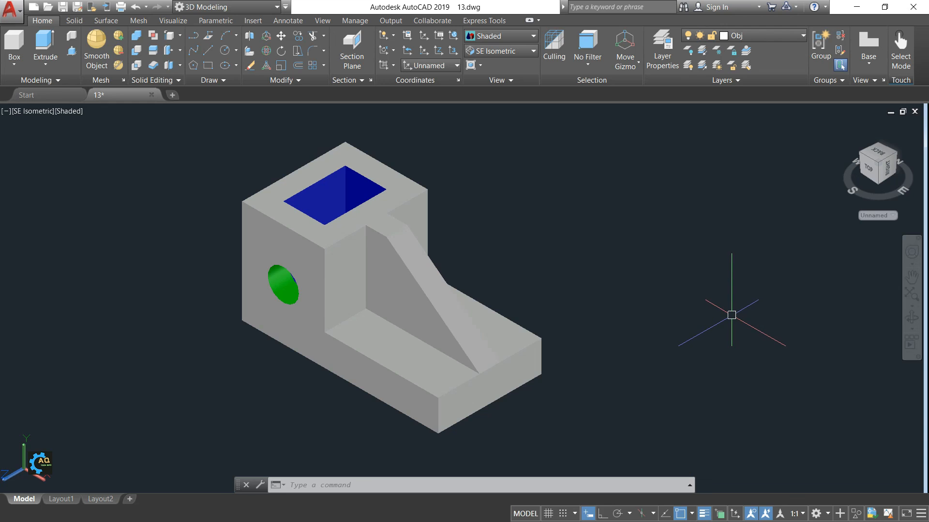
mouse_move(705, 315)
middle_mouse_down()
mouse_move(695, 315)
mouse_move(709, 298)
middle_mouse_up()
key("F12")
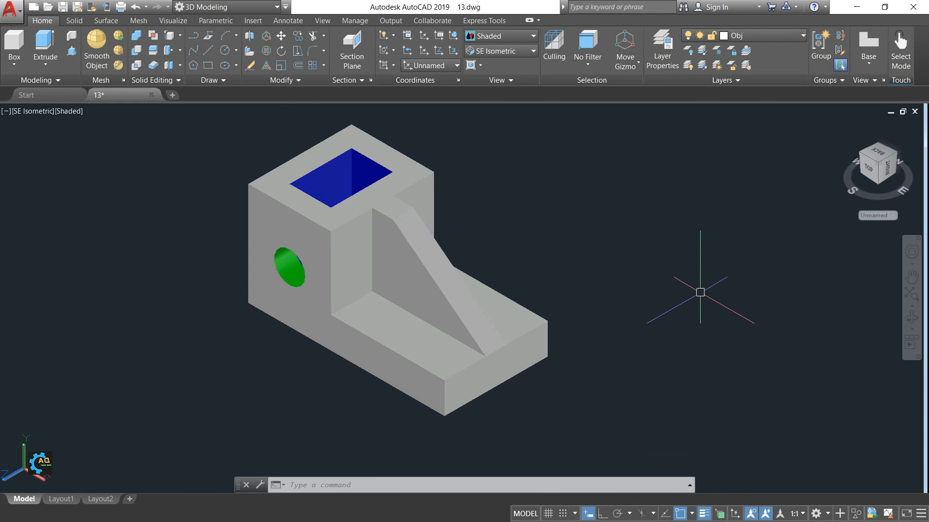
middle_click_drag(698, 291, 686, 303)
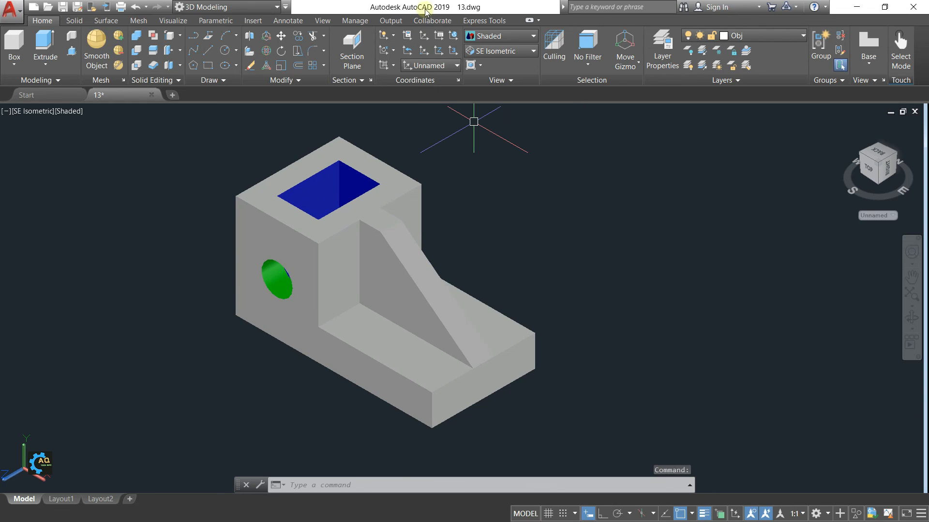
middle_click_drag(650, 218, 668, 224)
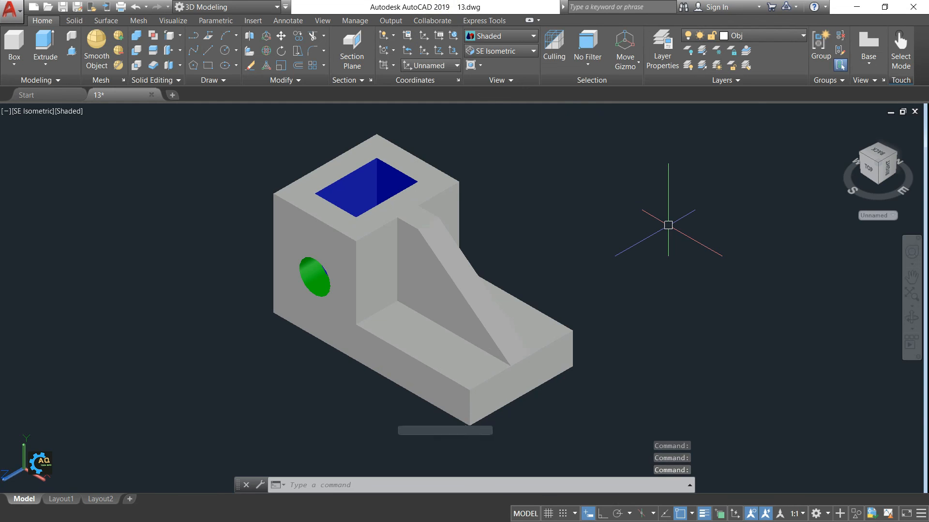
middle_click_drag(669, 232, 633, 231)
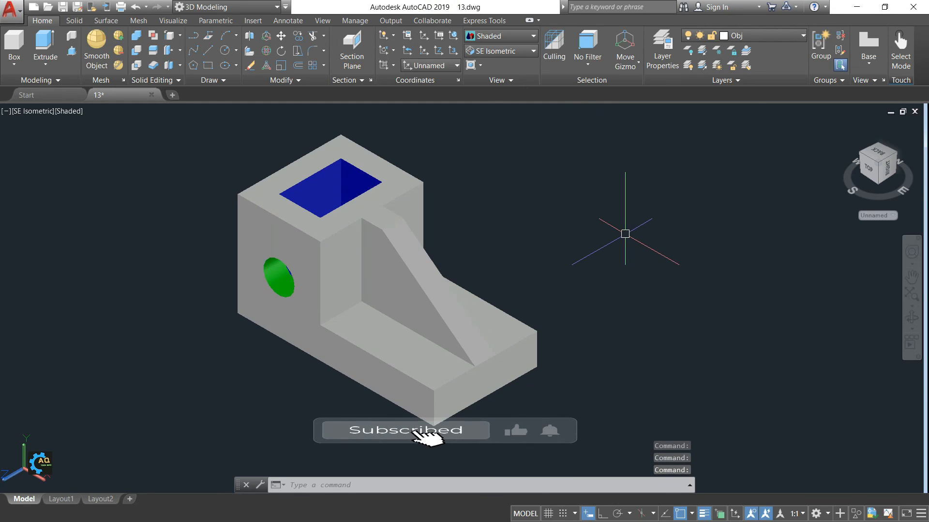
middle_click_drag(655, 236, 675, 237)
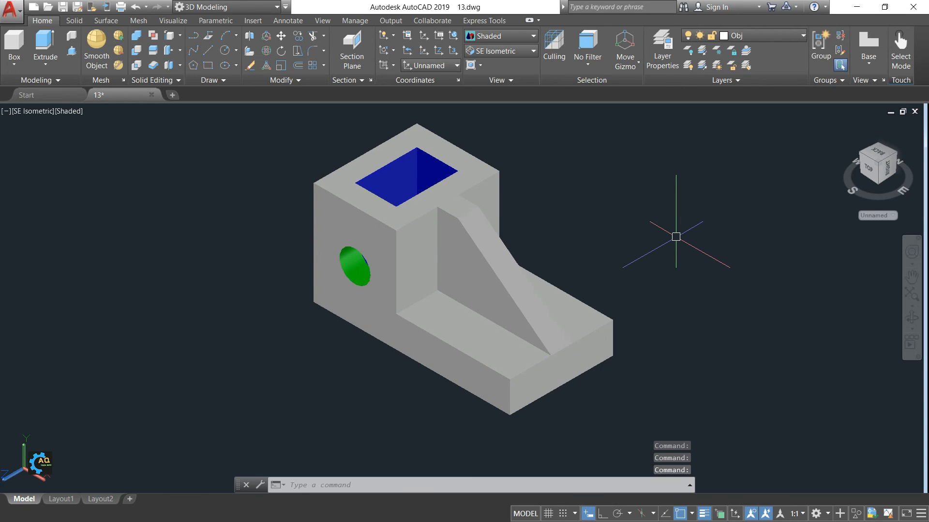